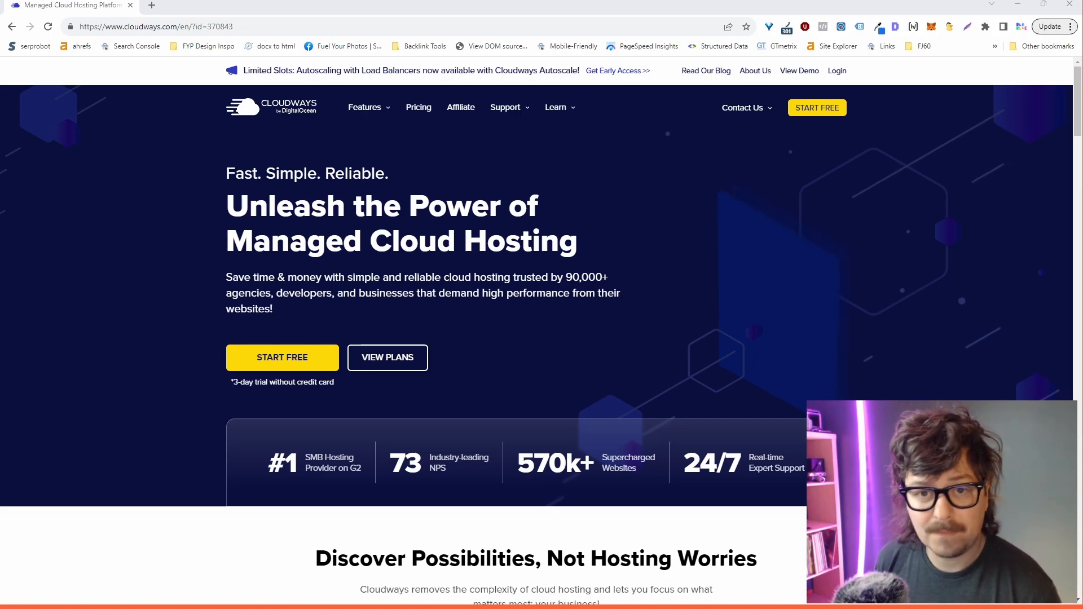
- Start the free sign-up and enter your full name, e-mail address and a password
left_click(829, 111)
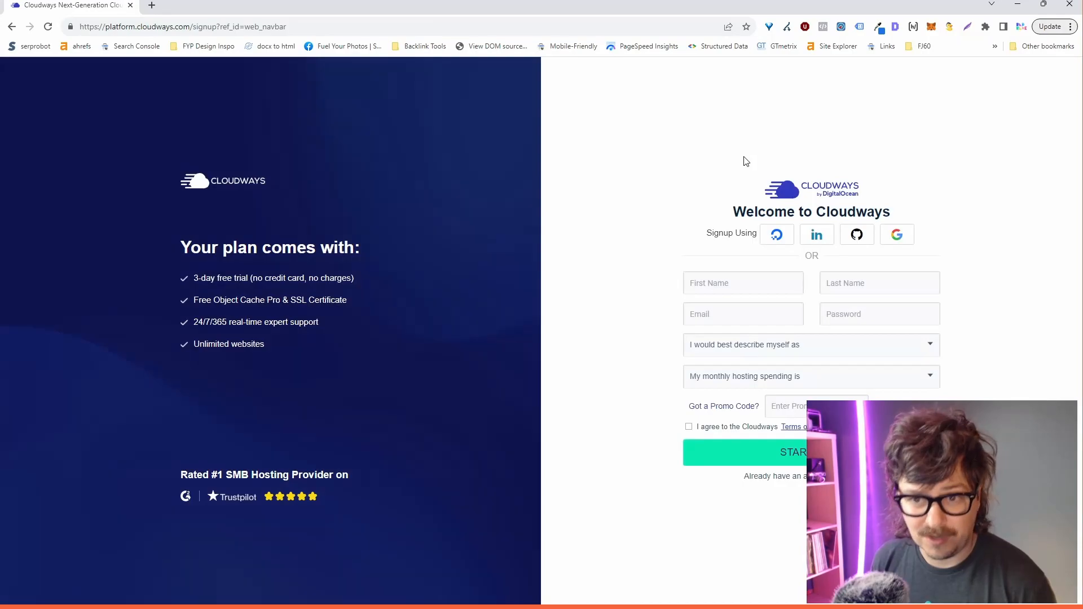
left_click(714, 290)
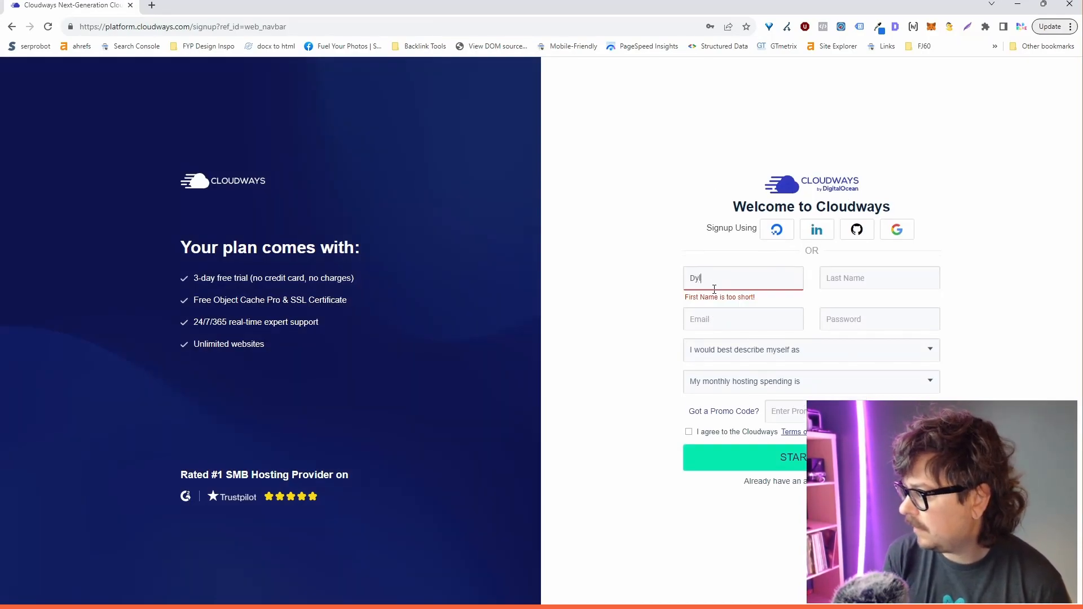
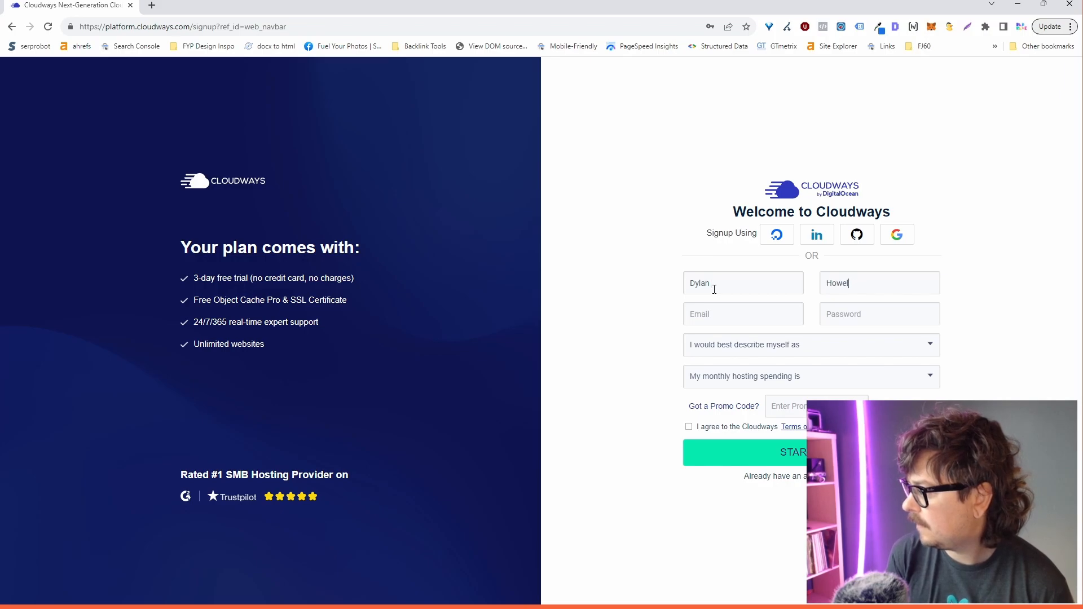
key("Tab")
key("BackSpace")
key("BackSpace")
key("BackSpace")
key("Tab")
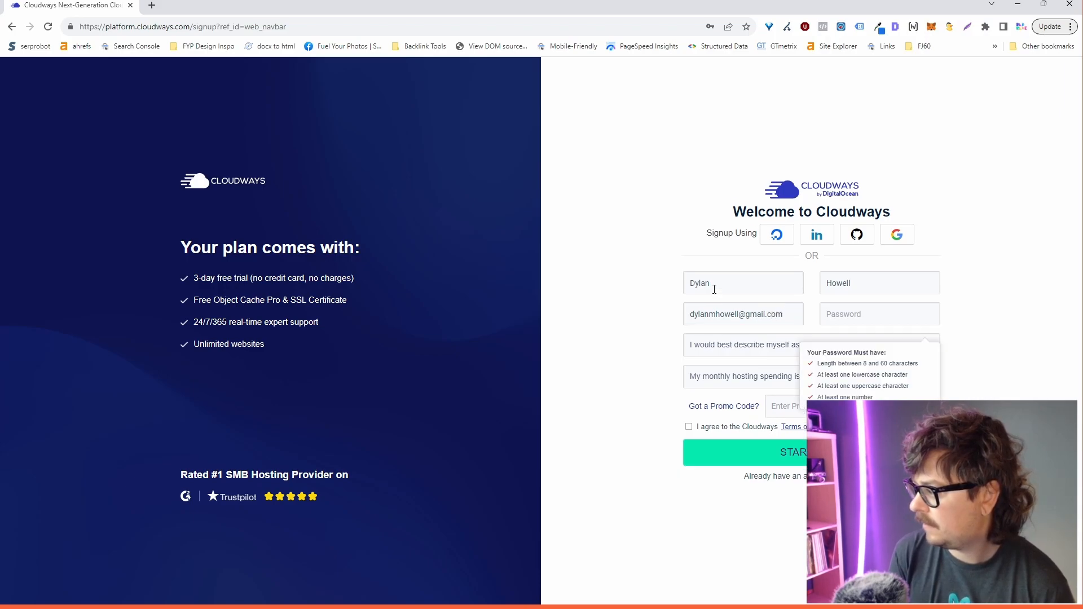
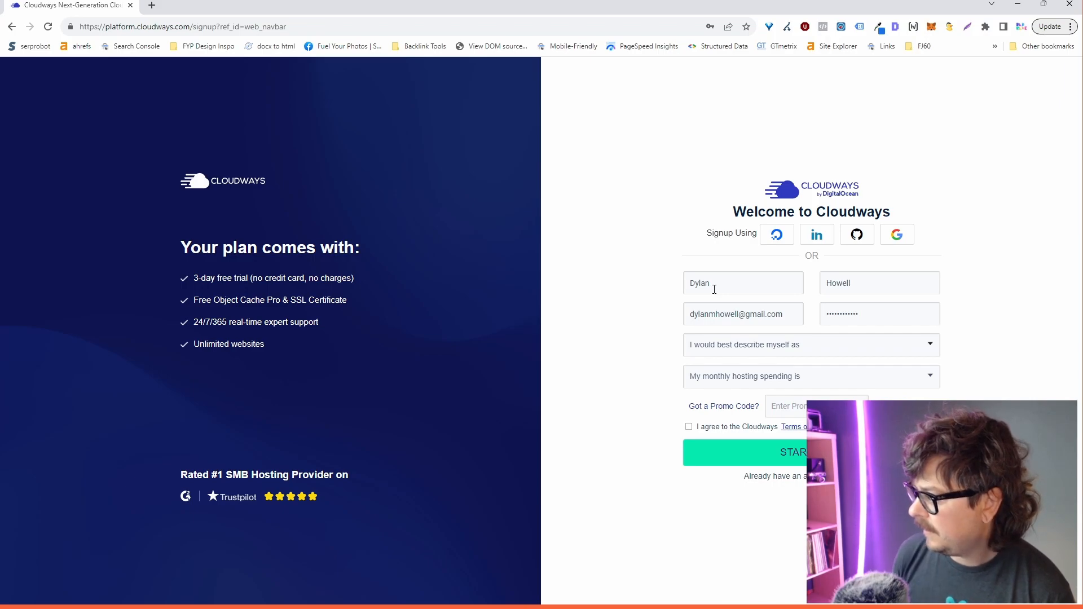
- Choose Blogger and the $0 - $50 spending range, accept the terms and submit
left_click(800, 346)
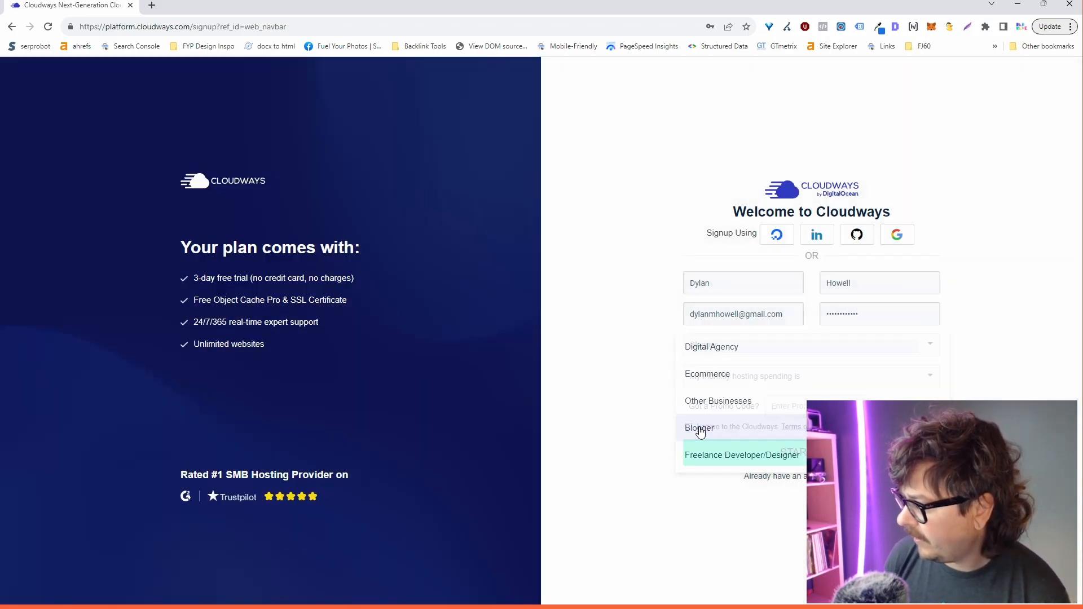
left_click(700, 427)
left_click(756, 380)
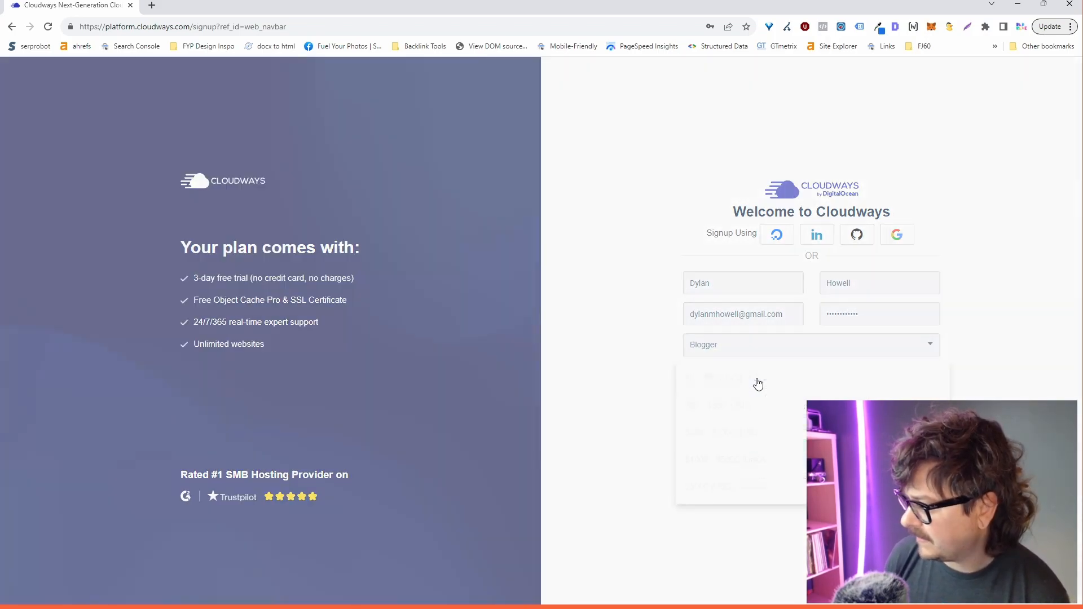
left_click(728, 382)
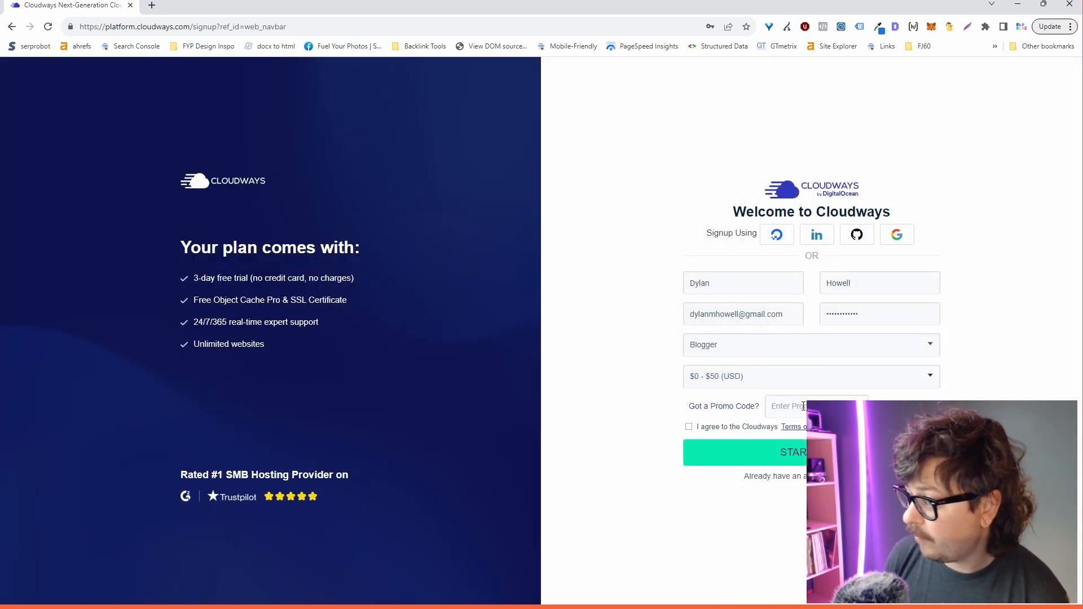
left_click(689, 427)
left_click(710, 452)
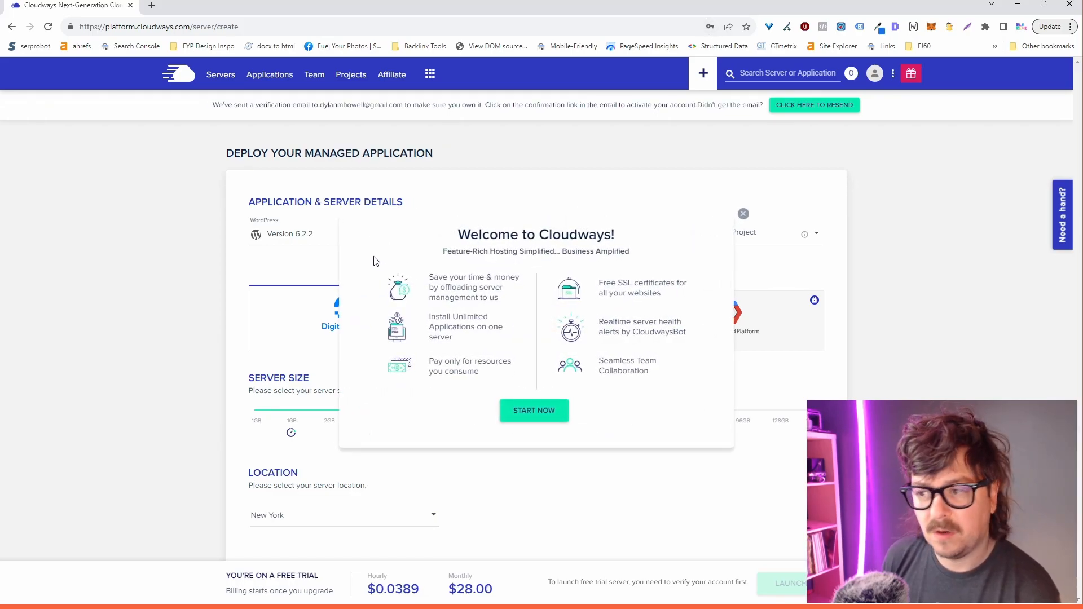
- Close the 'Welcome to Cloudways!' dialog to reveal the DigitalOcean deploy form
left_click(742, 215)
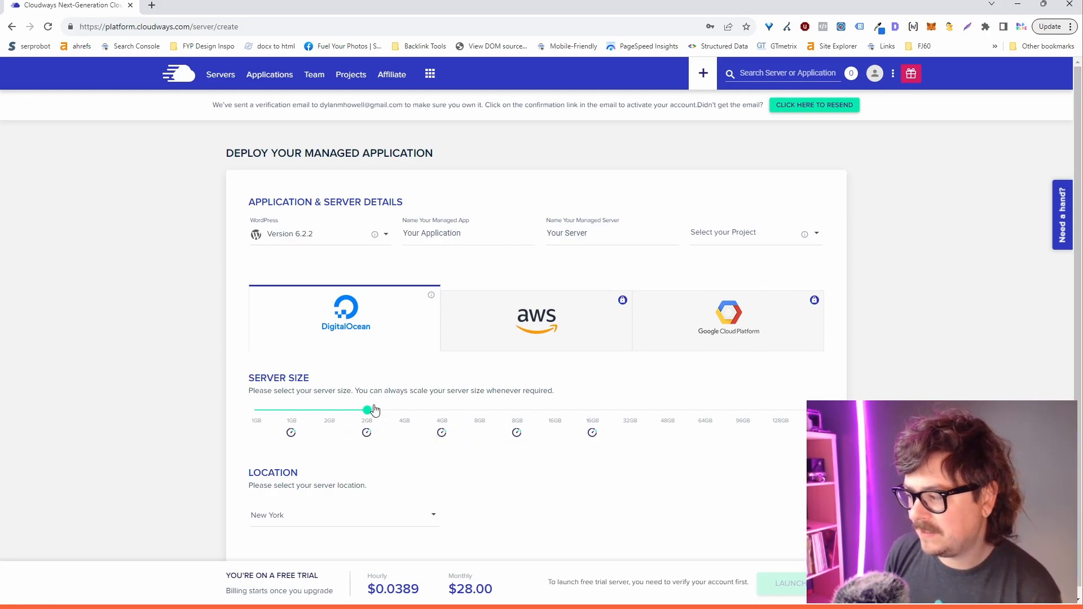
mouse_move(365, 415)
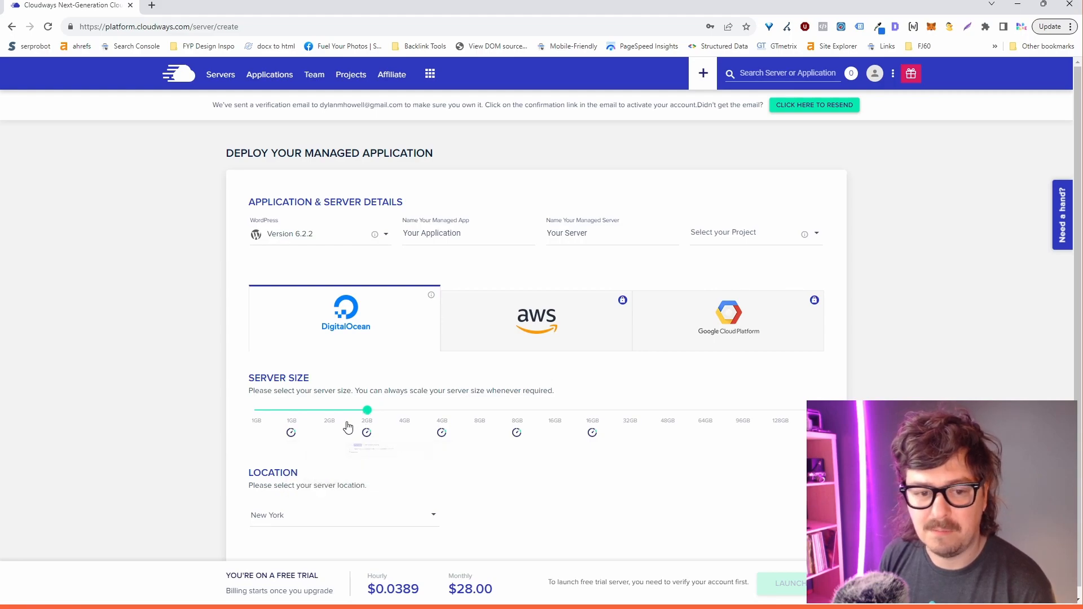
- Select the 1GB server size, lowering the cost to $11.00 per month
left_click(255, 422)
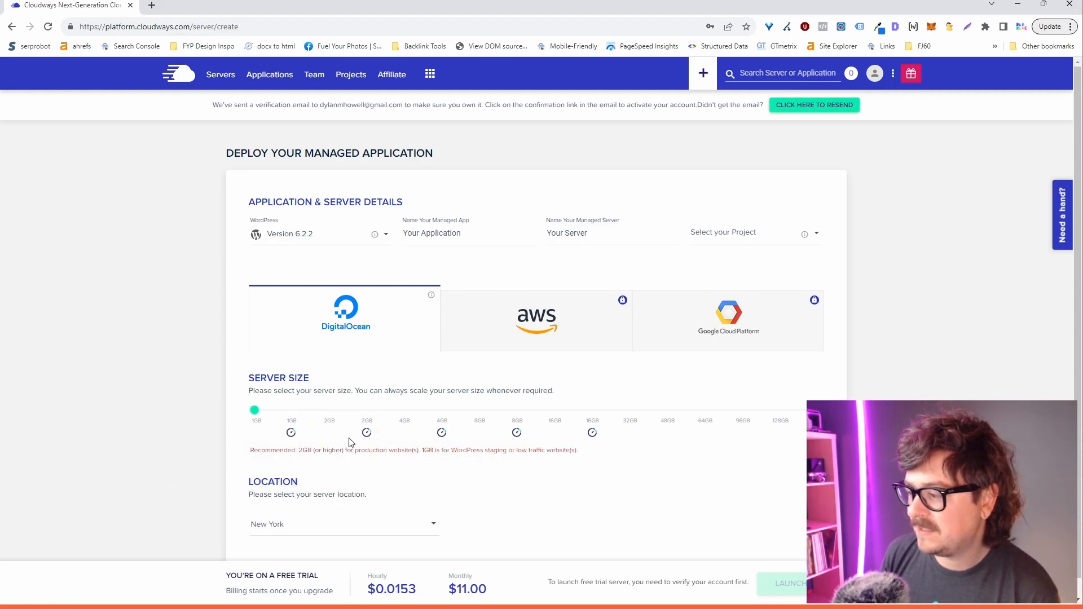
mouse_move(257, 429)
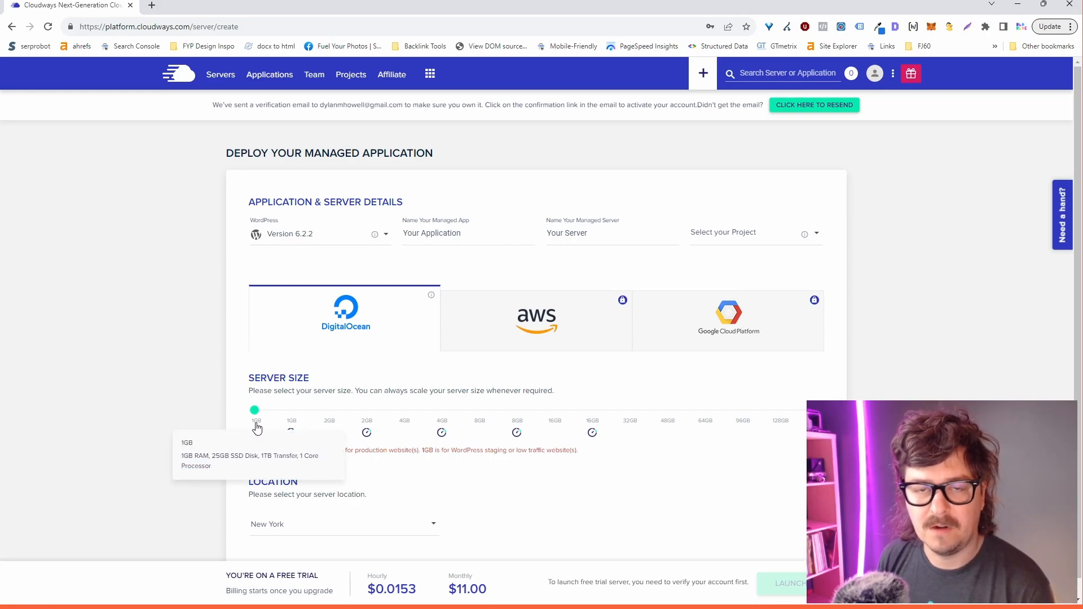
mouse_move(294, 423)
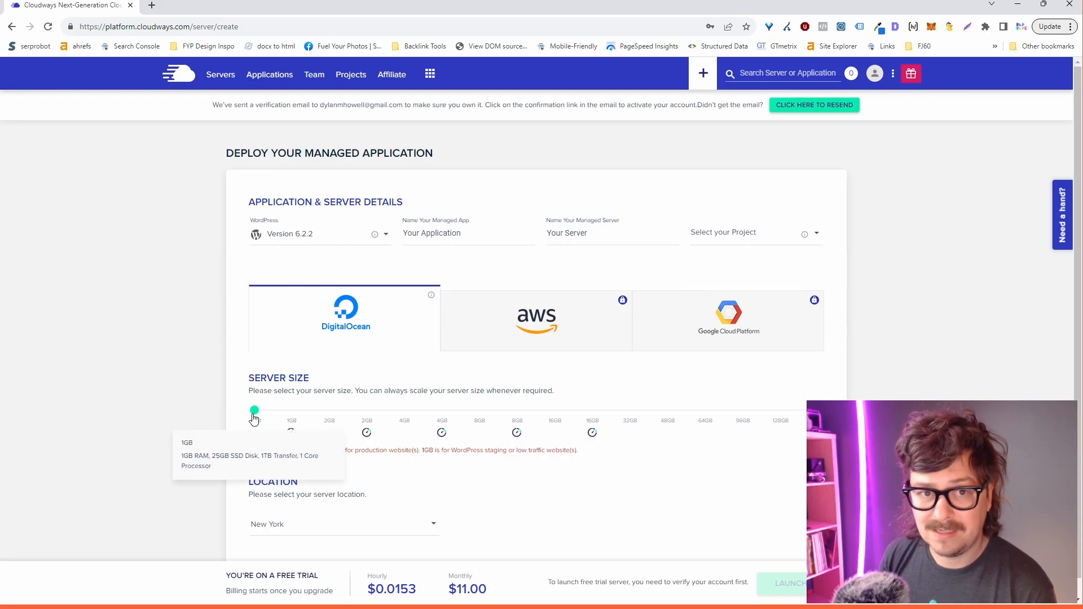
- Pick San Francisco from the server Location list
scroll(338, 512, "down", 1)
left_click(338, 511)
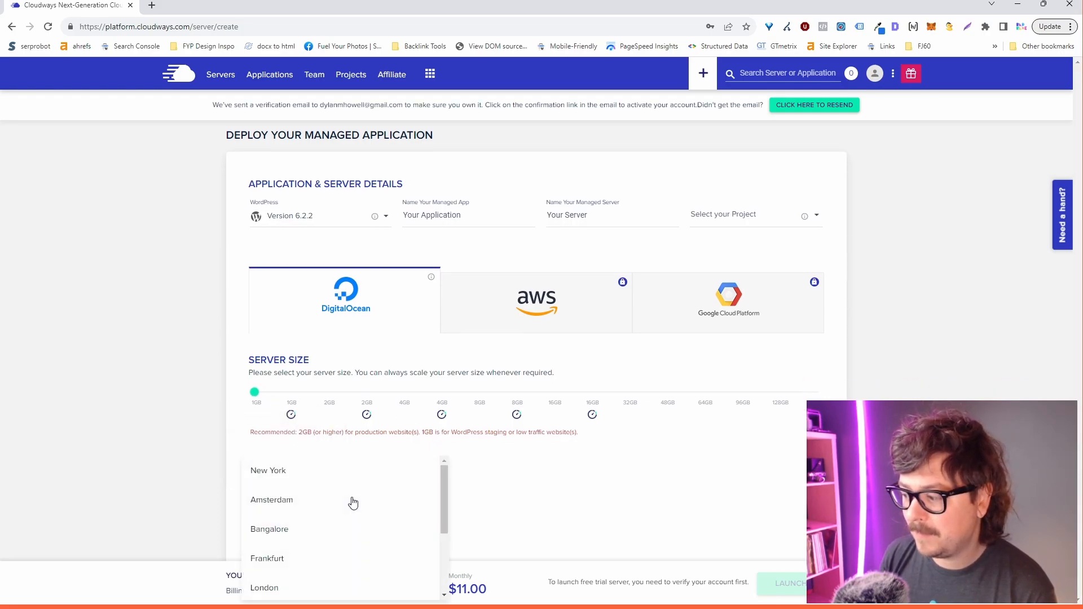
scroll(308, 504, "down", 3)
scroll(293, 556, "down", 1)
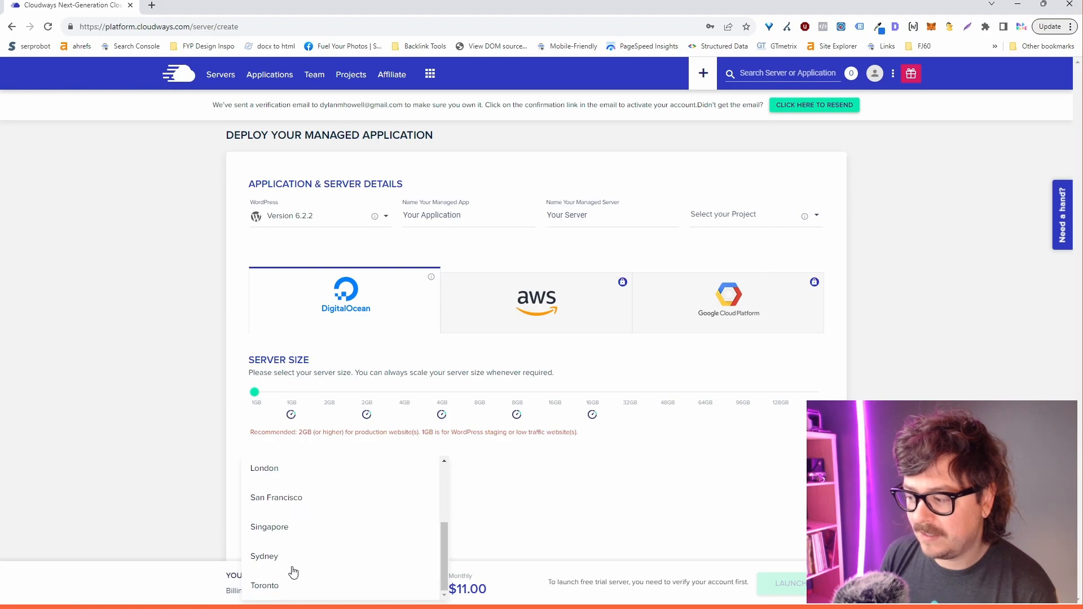
scroll(277, 553, "up", 4)
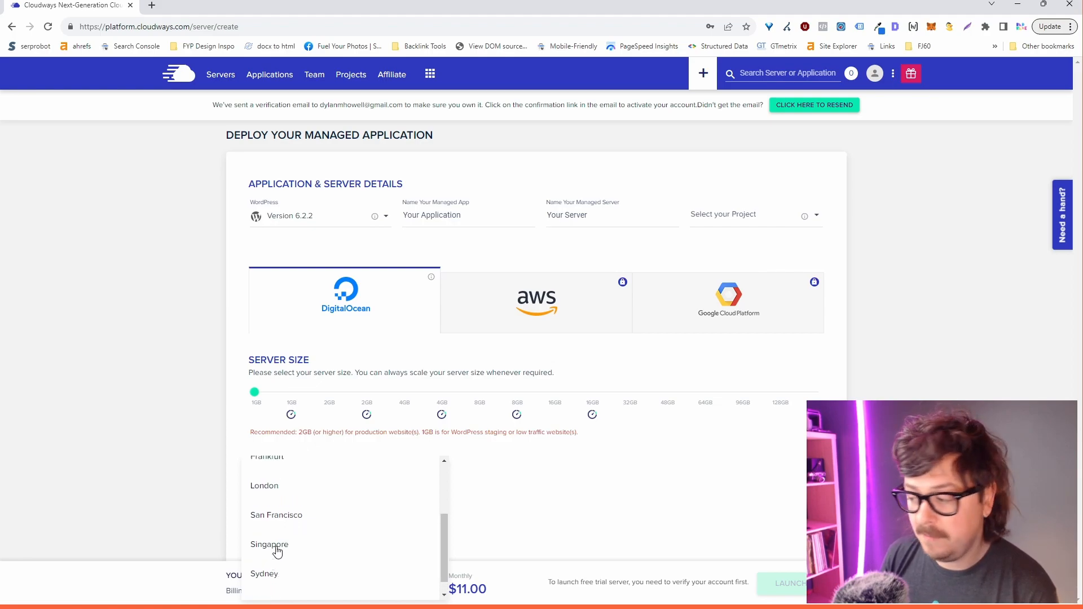
scroll(279, 518, "down", 3)
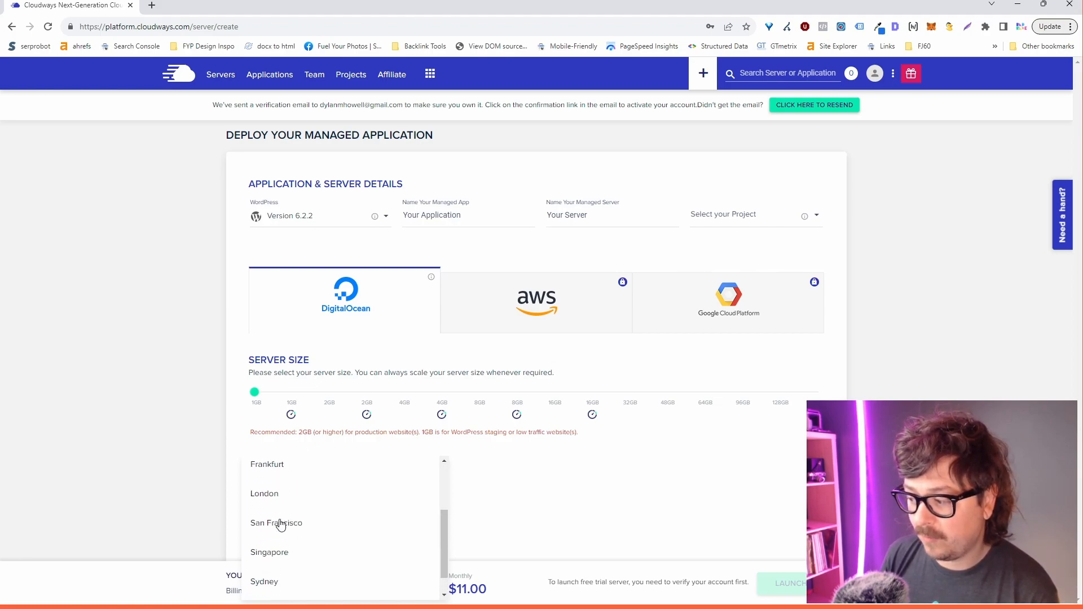
left_click(282, 525)
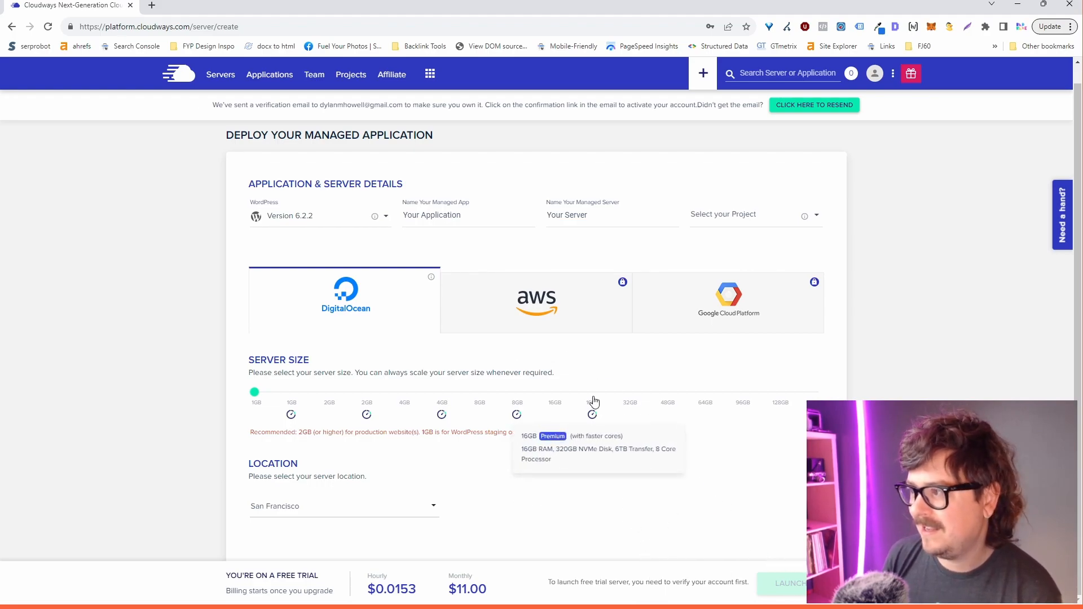
double_click(249, 7)
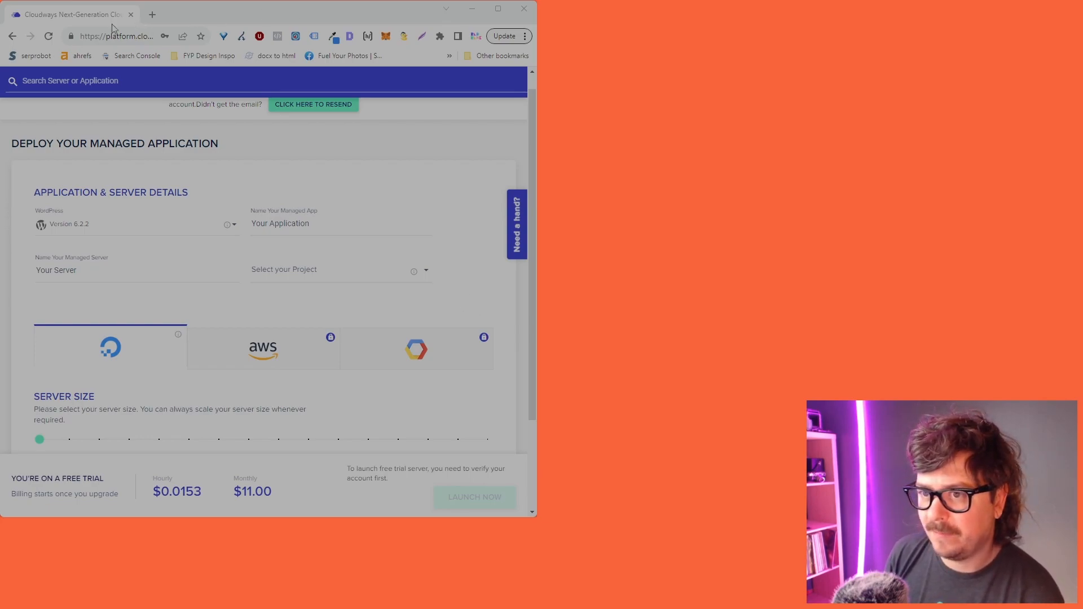
- Reload the deploy page and maximize the browser; the form reverts to 2GB New York
left_click(51, 34)
double_click(344, 20)
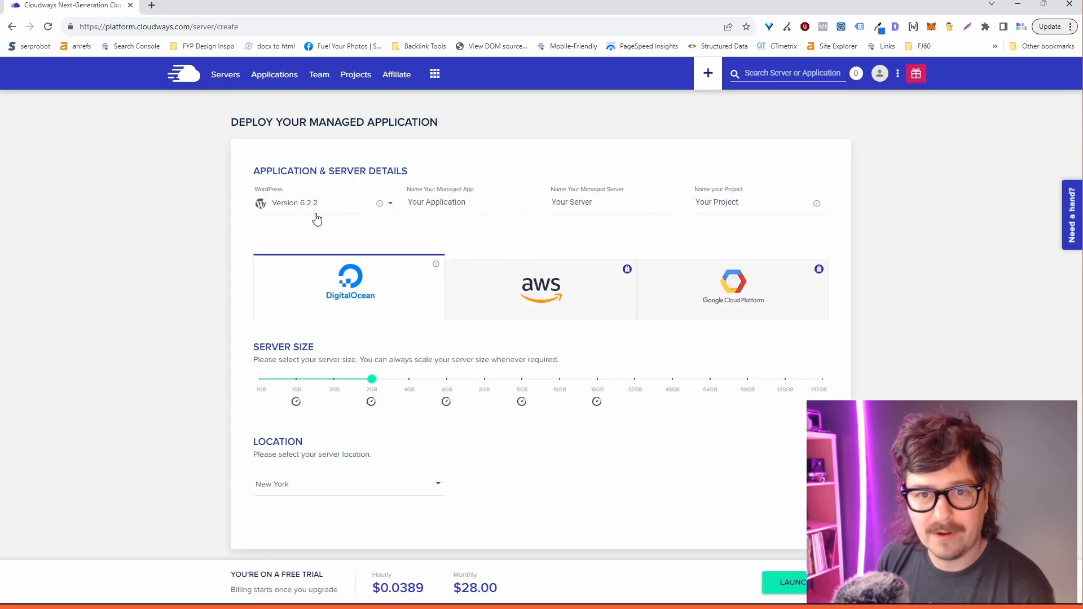
- Dismiss the Welcome Aboard popup and select WordPress Version 6.2.2 as the application
left_click(336, 206)
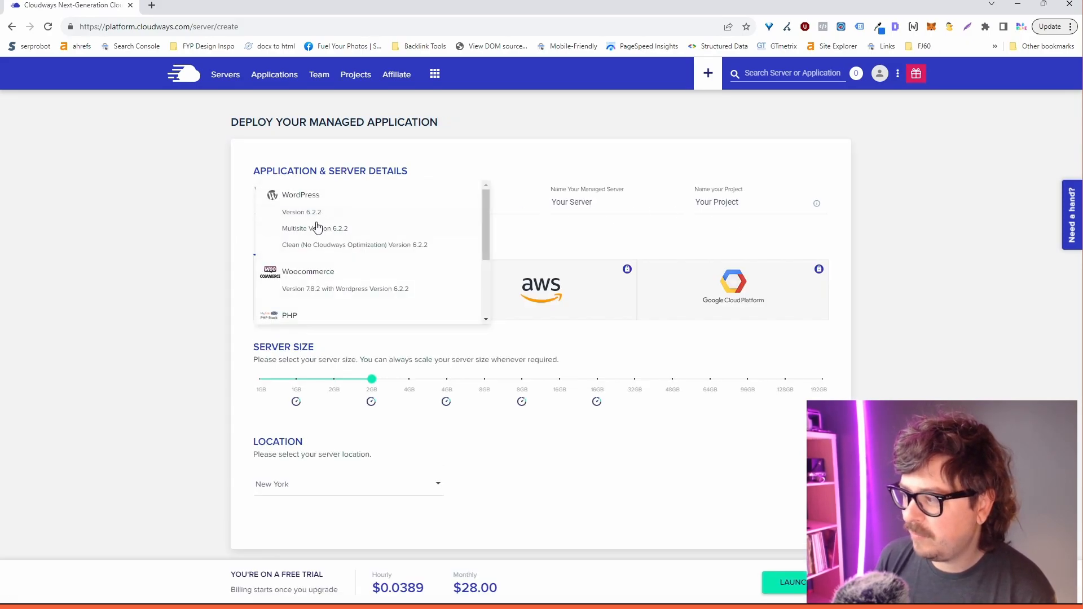
scroll(311, 321, "down", 3)
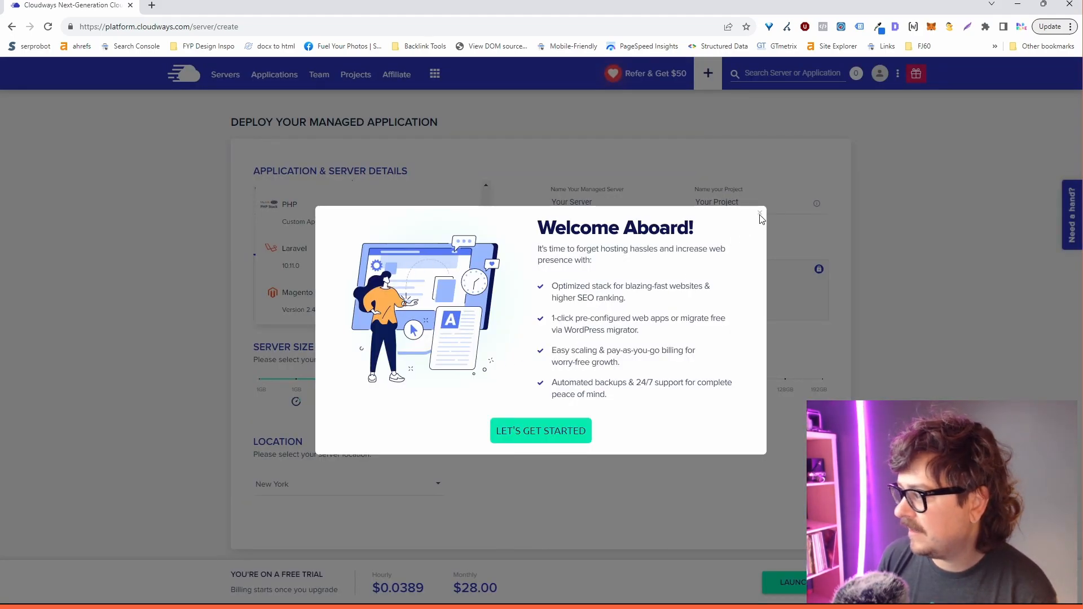
left_click(760, 215)
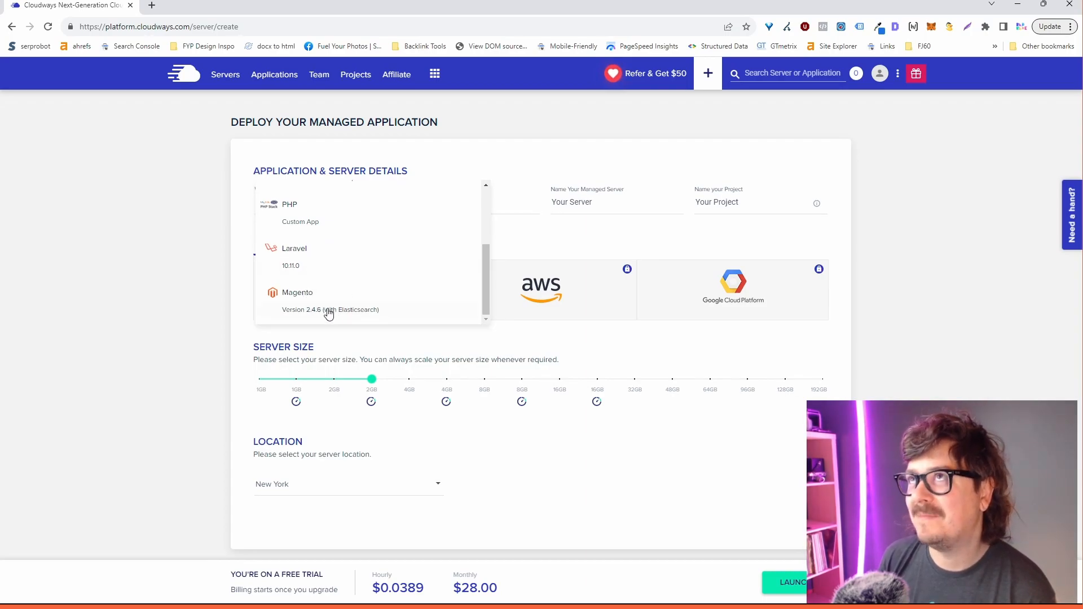
scroll(319, 311, "up", 2)
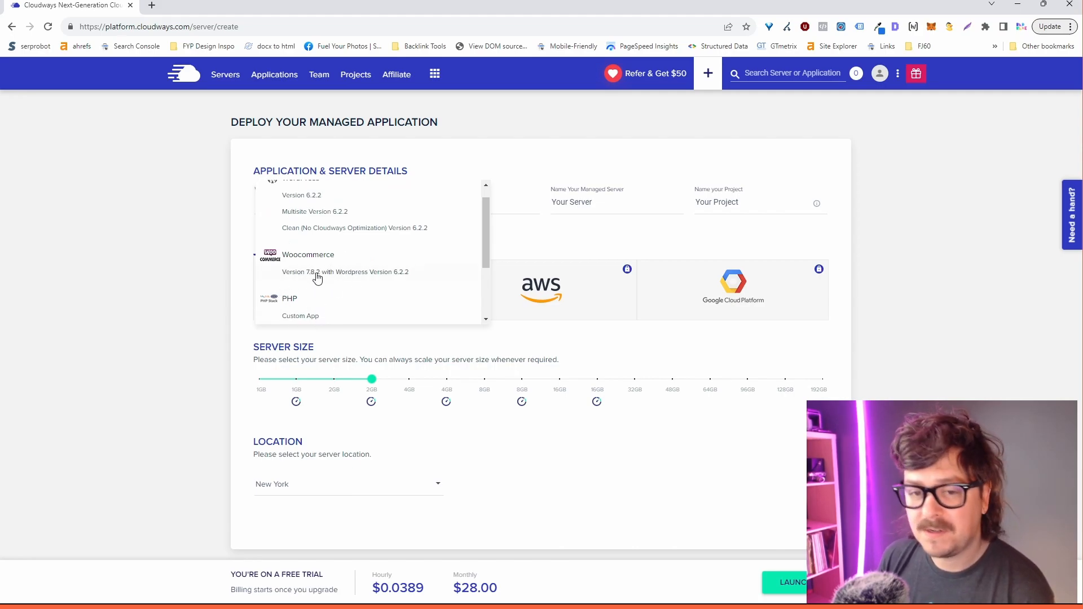
scroll(333, 280, "up", 1)
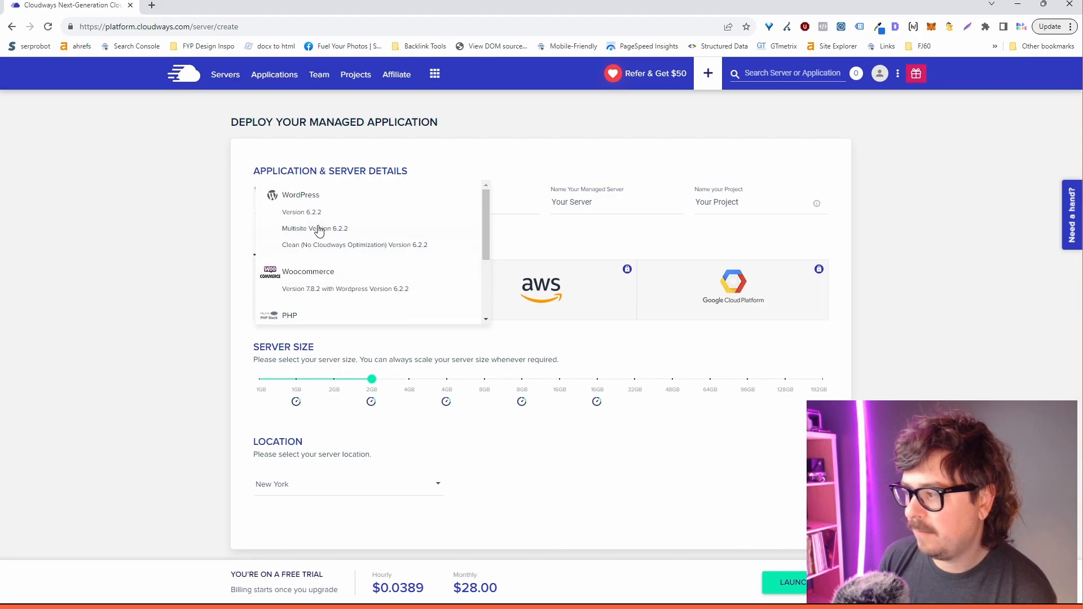
left_click(292, 212)
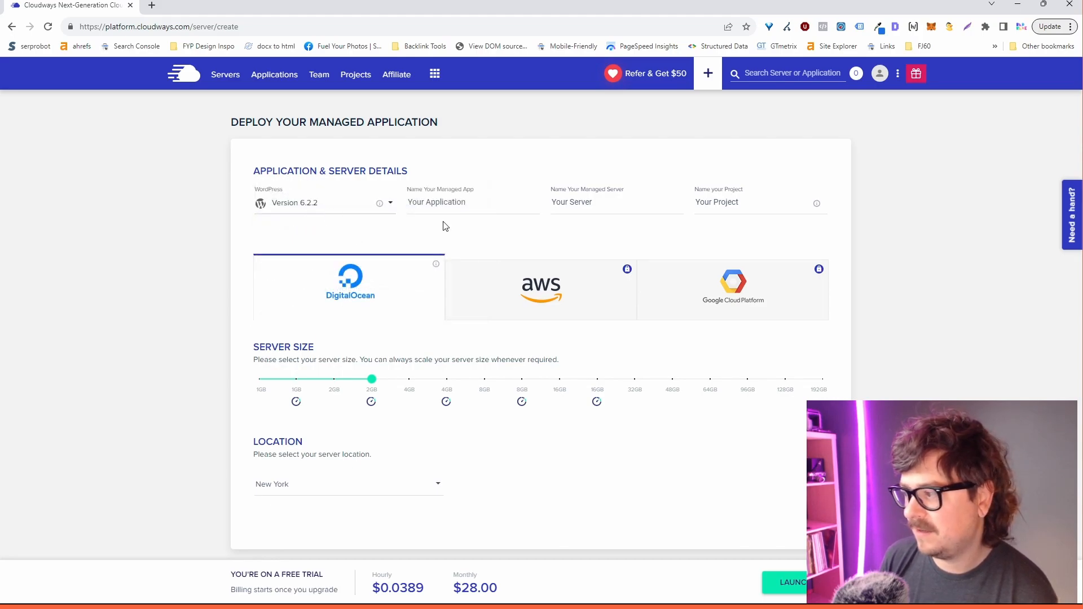
left_click(327, 203)
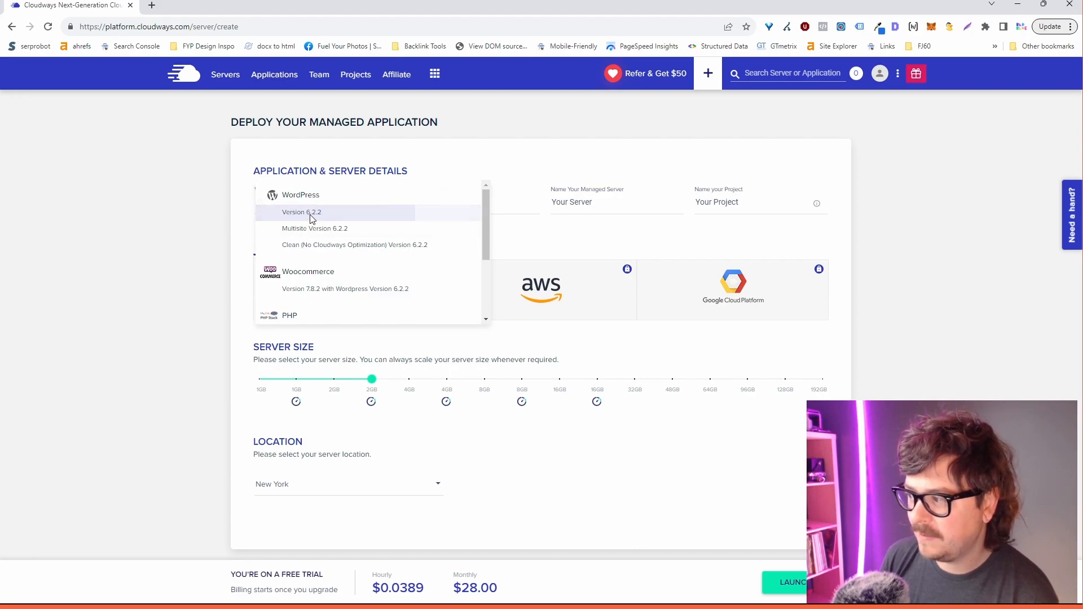
left_click(309, 213)
left_click(433, 208)
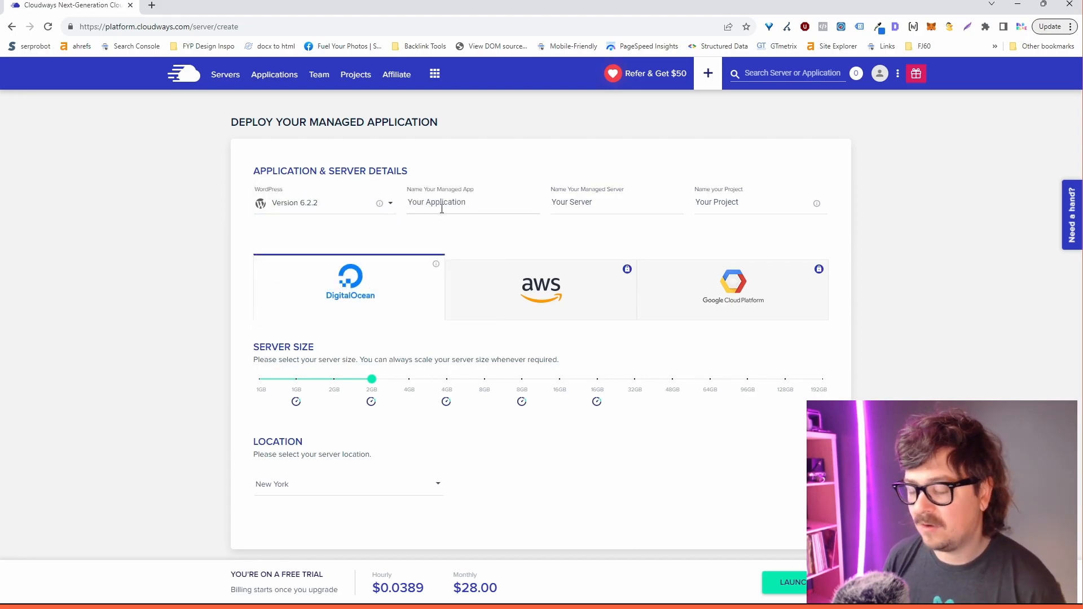
- Enter a personal site name for the app and name both server and project Photography
triple_click(441, 209)
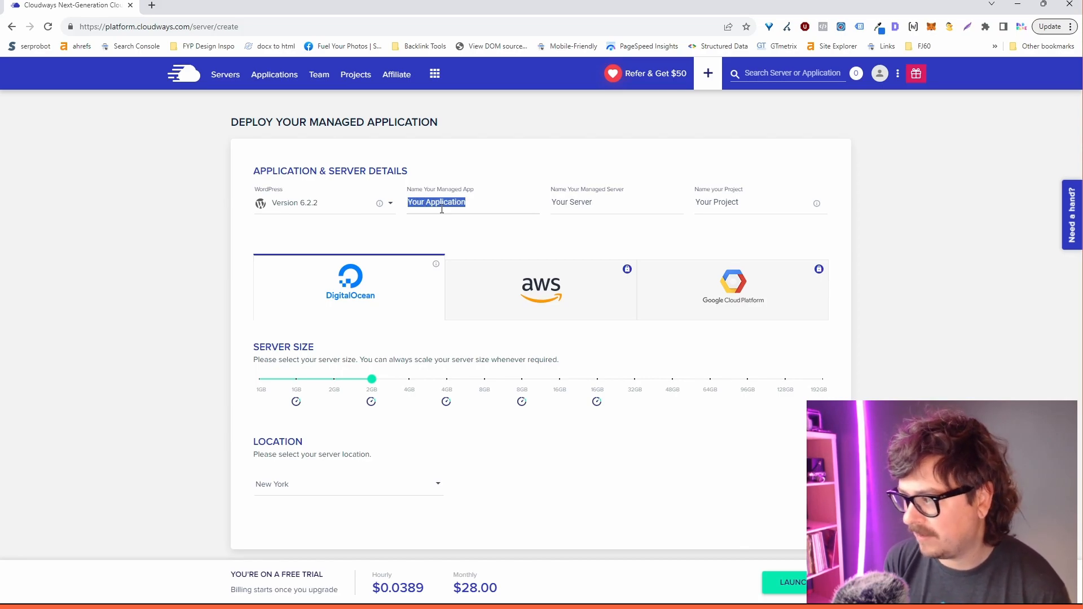
type("Dy")
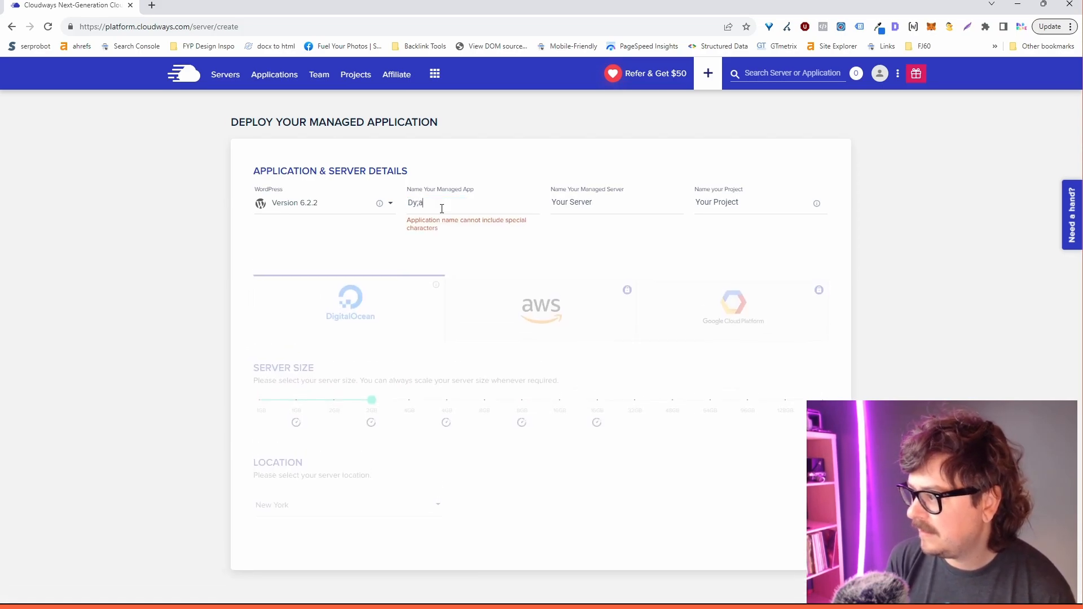
type("lan's New Site")
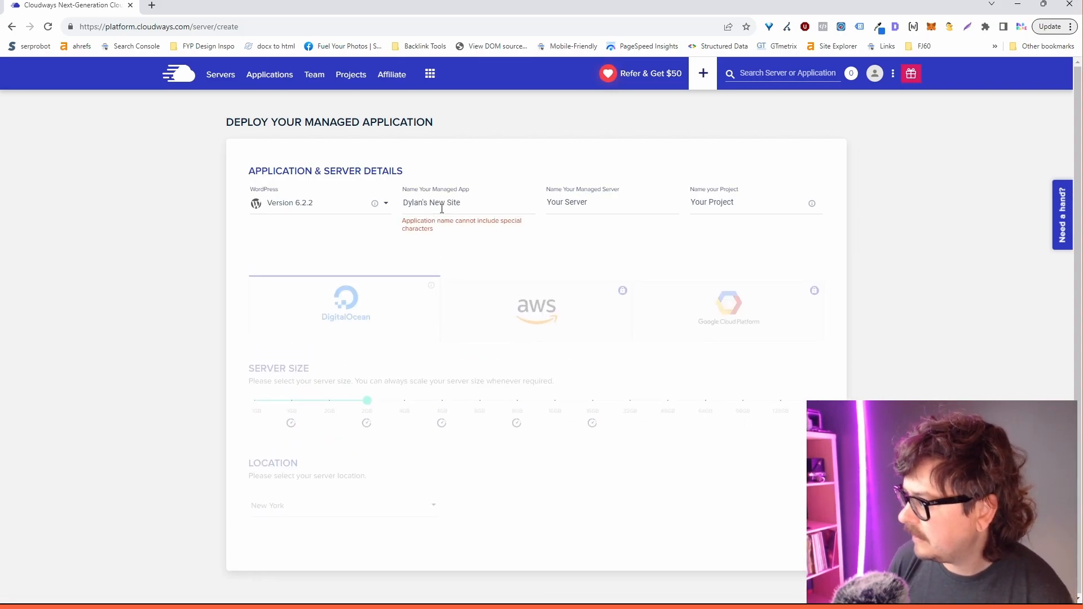
left_click(619, 204)
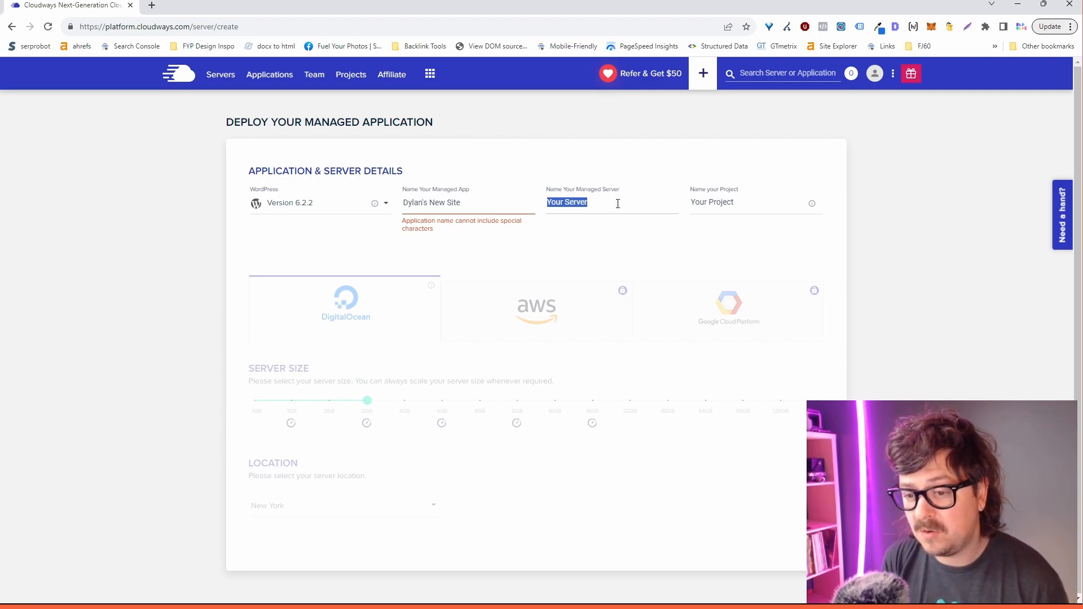
type("Phiotography")
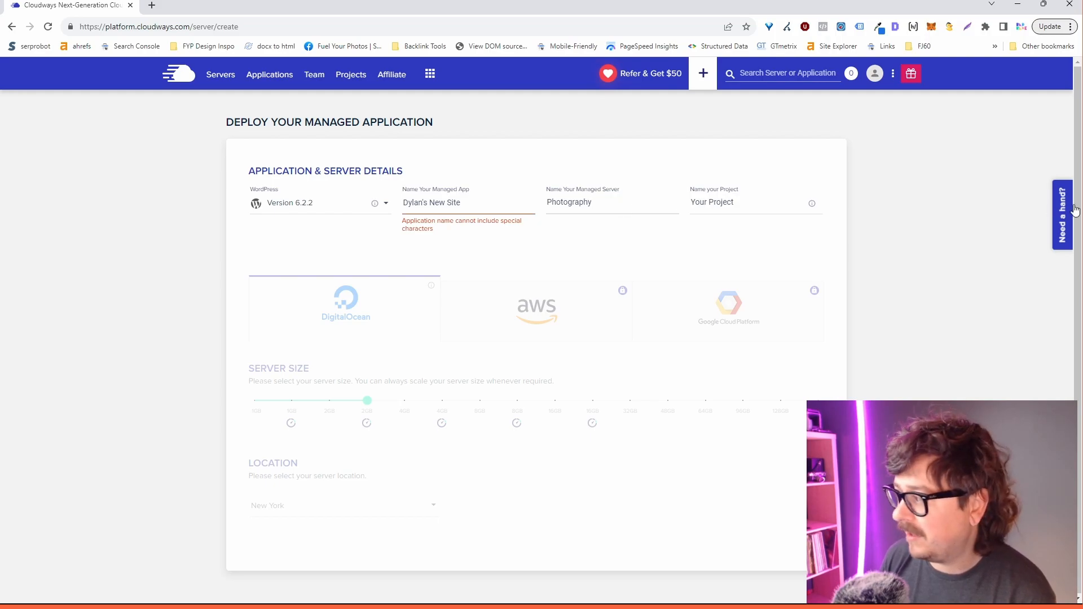
double_click(733, 213)
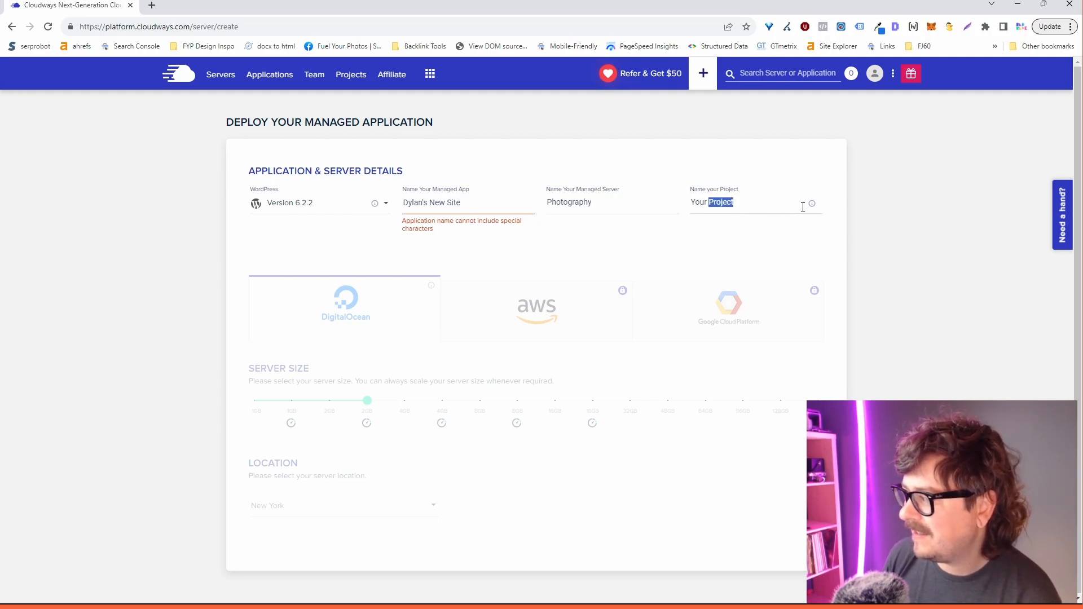
triple_click(736, 202)
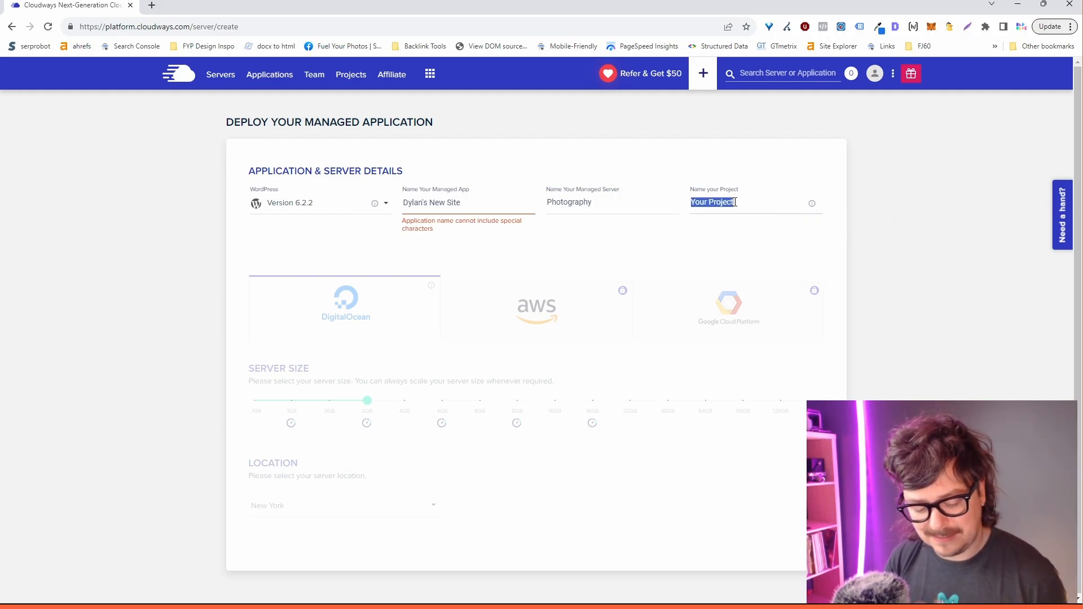
type("Photography")
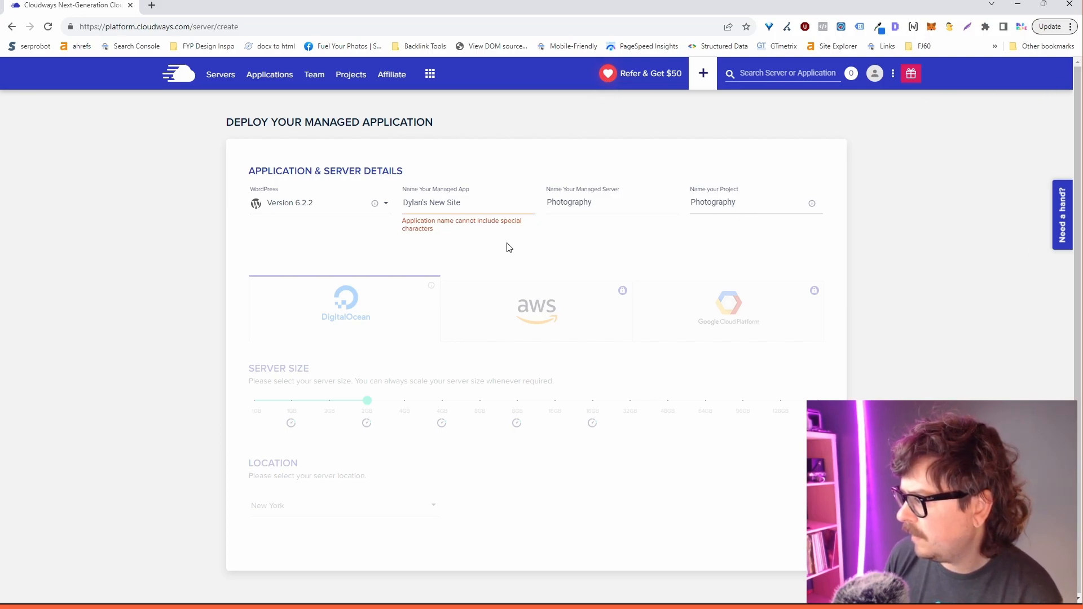
left_click(424, 204)
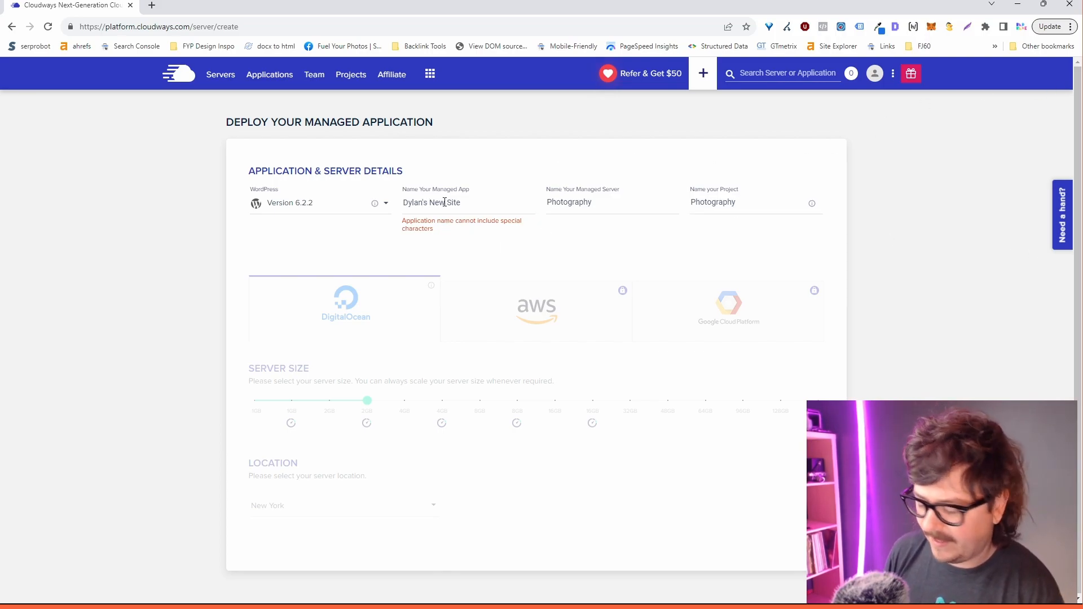
- Remove the app name's apostrophe, choose 1GB in San Francisco, and launch the server
key("BackSpace")
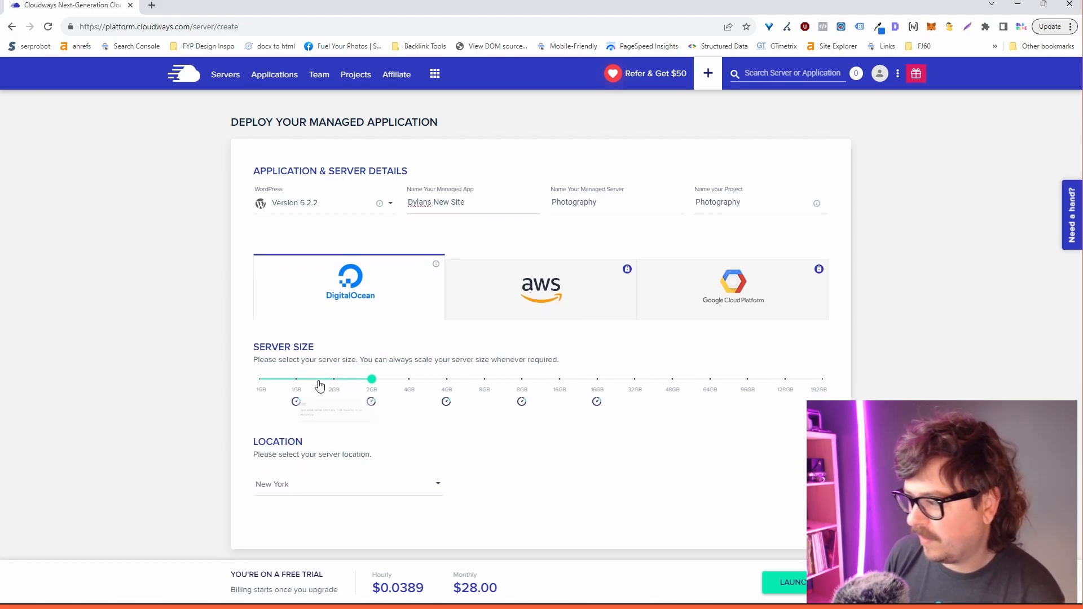
left_click(260, 379)
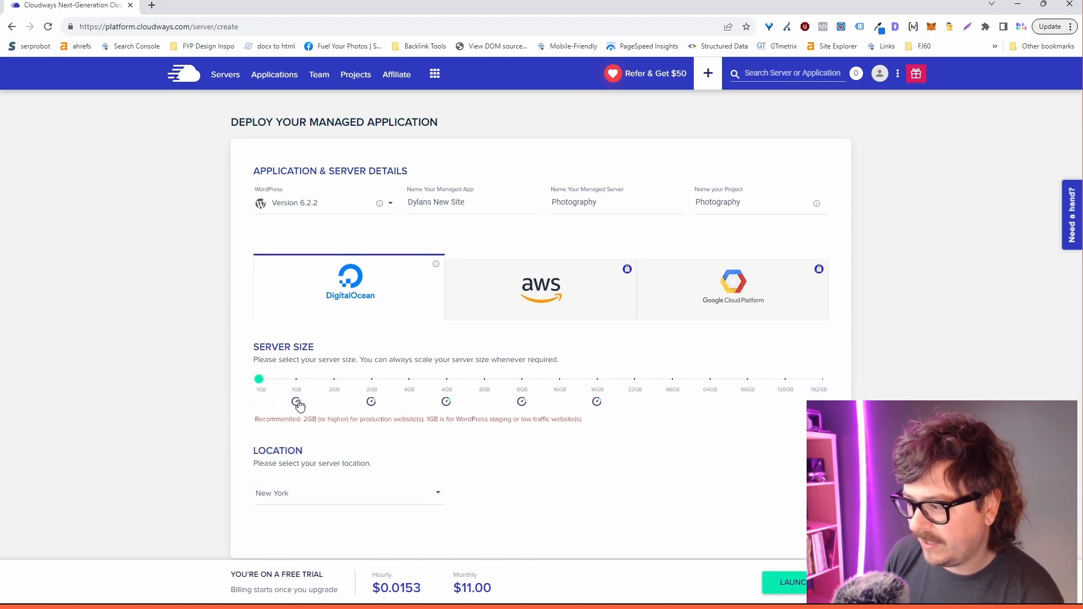
left_click(290, 508)
scroll(290, 510, "down", 2)
left_click(443, 494)
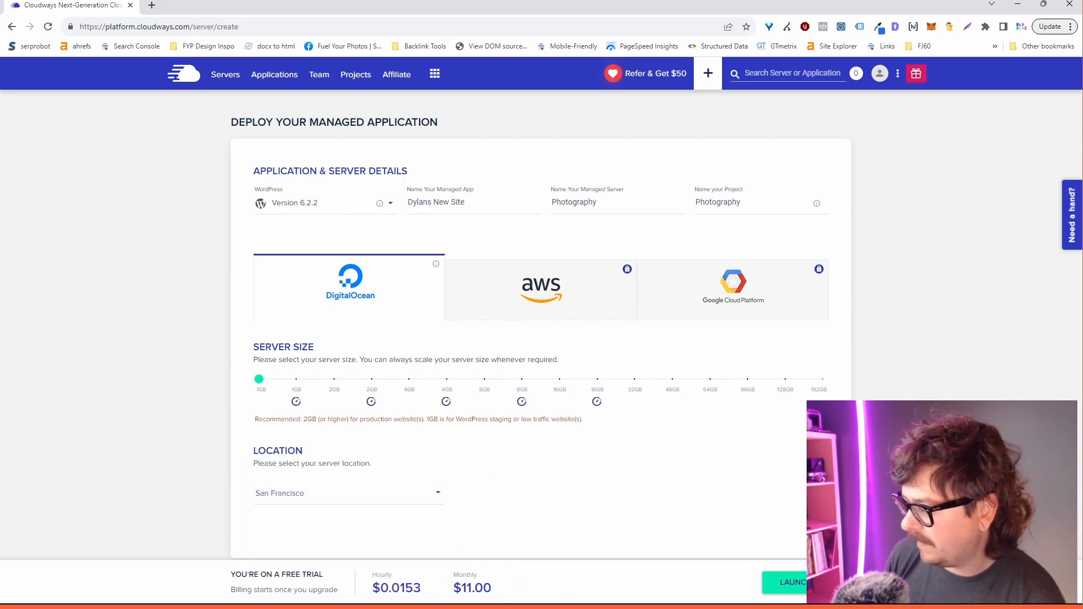
left_click(791, 583)
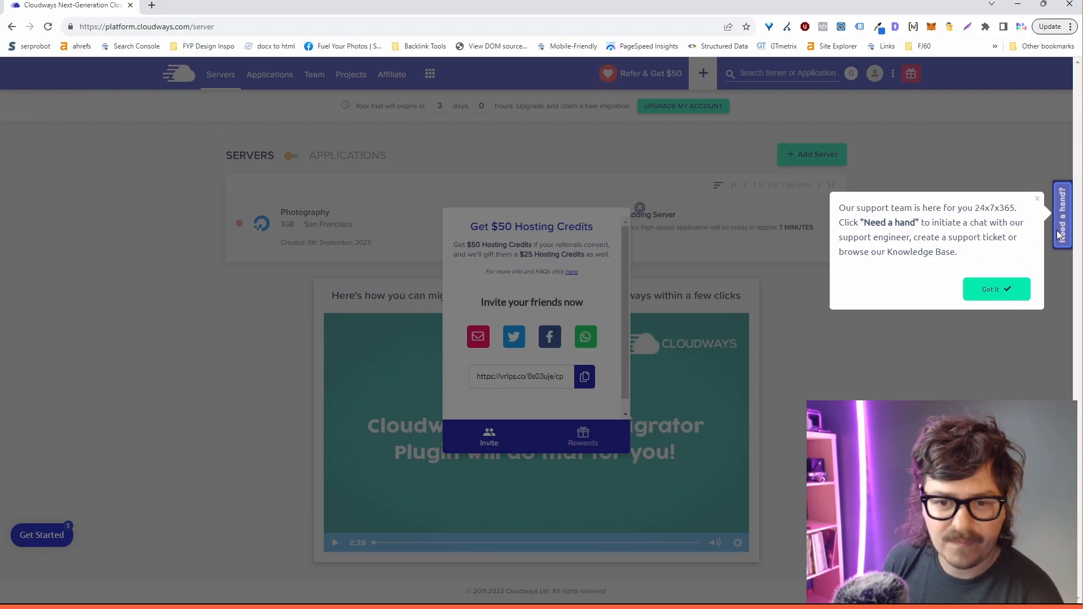
- Dismiss the support tip and the Get $50 Hosting Credits popup, and open the account menu
left_click(1009, 292)
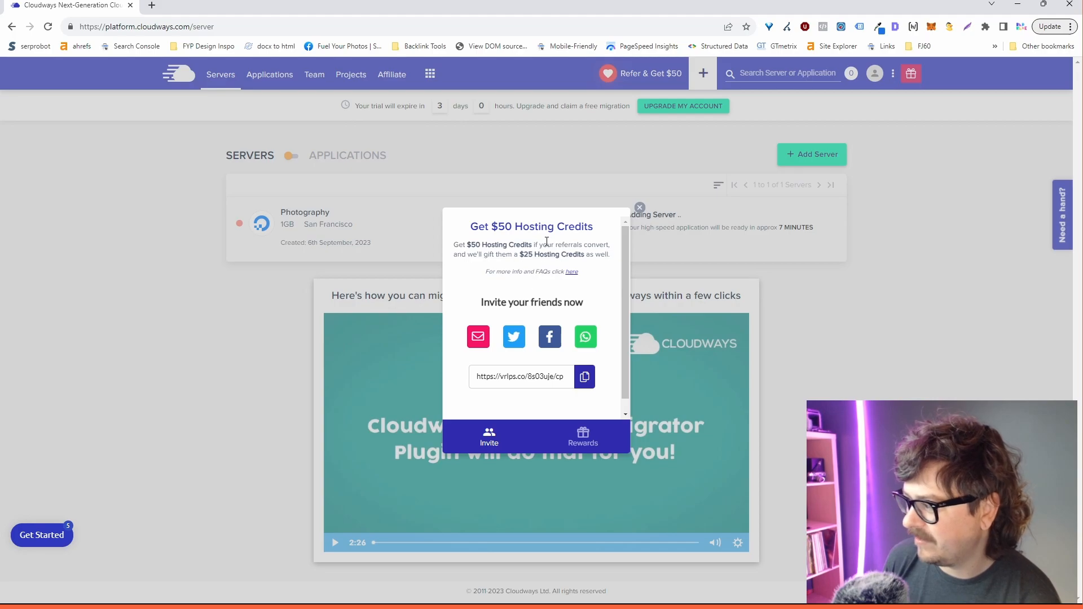
left_click(640, 208)
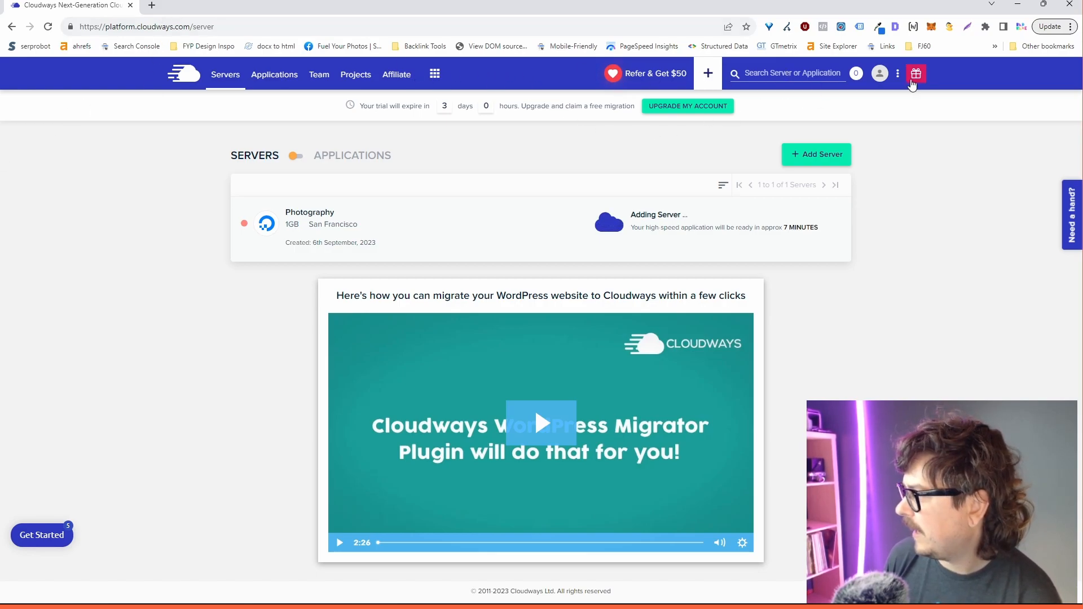
left_click(880, 73)
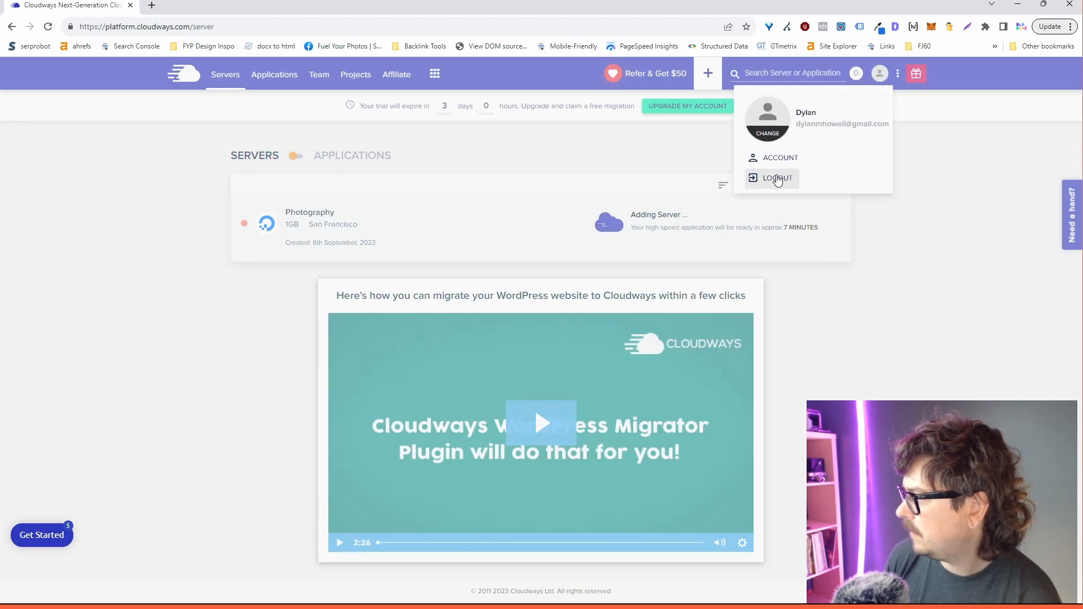
- Log out and sign in with the saved login of the existing three-server account
left_click(777, 179)
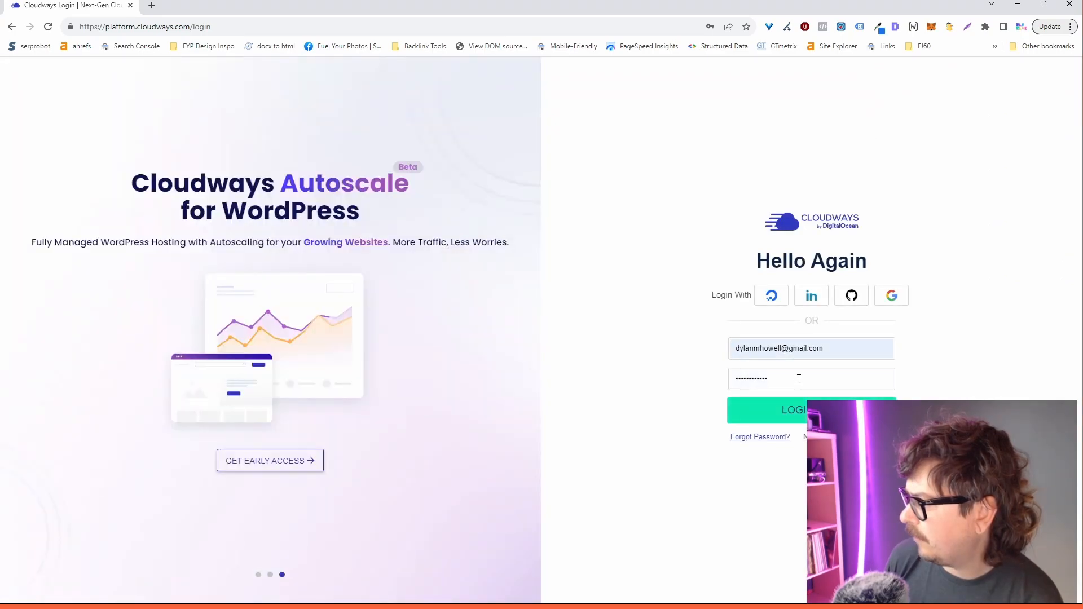
left_click(795, 349)
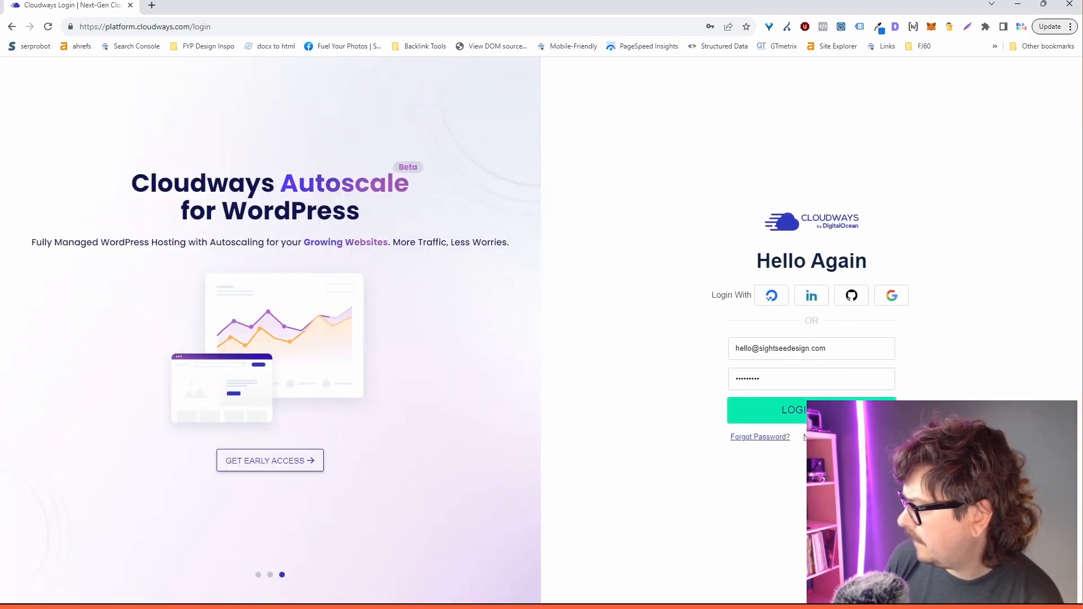
left_click(846, 411)
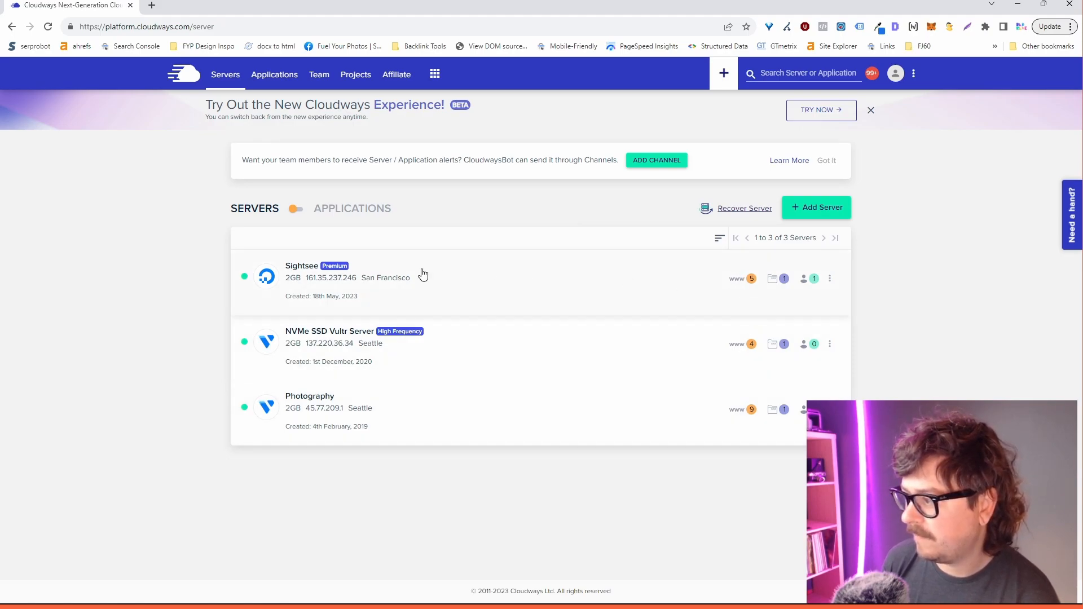
- View the Sightsee server's master credentials, then the Caldera application's access details
left_click(288, 267)
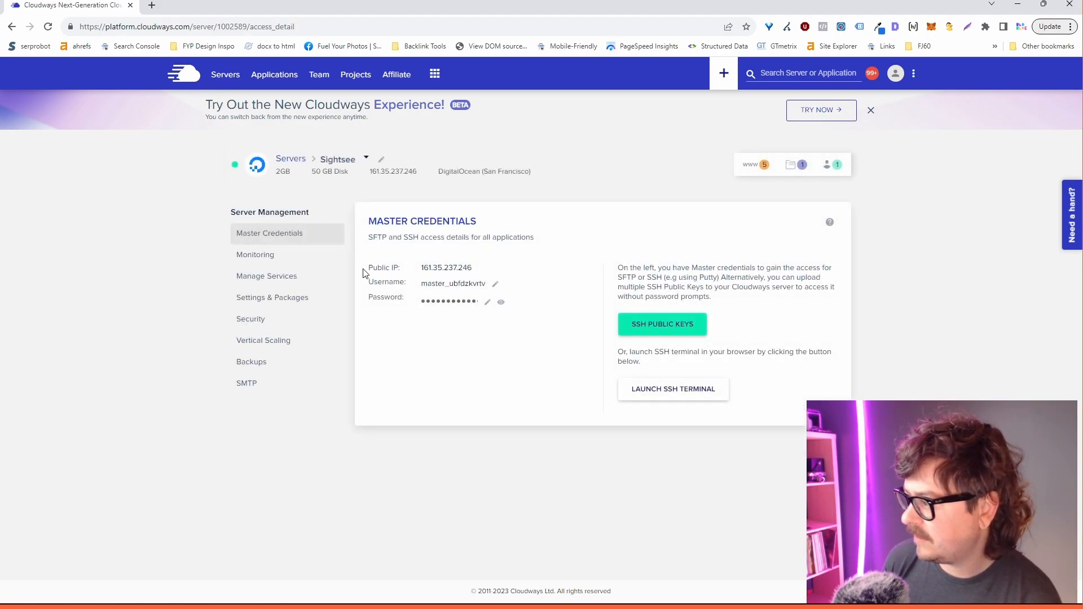
left_click(10, 27)
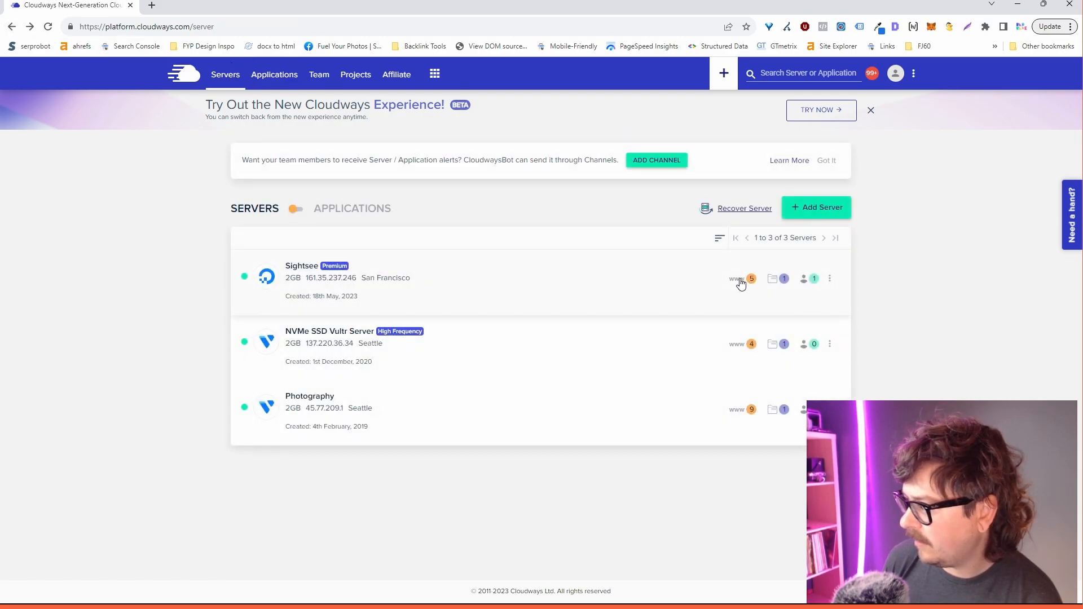
left_click(742, 280)
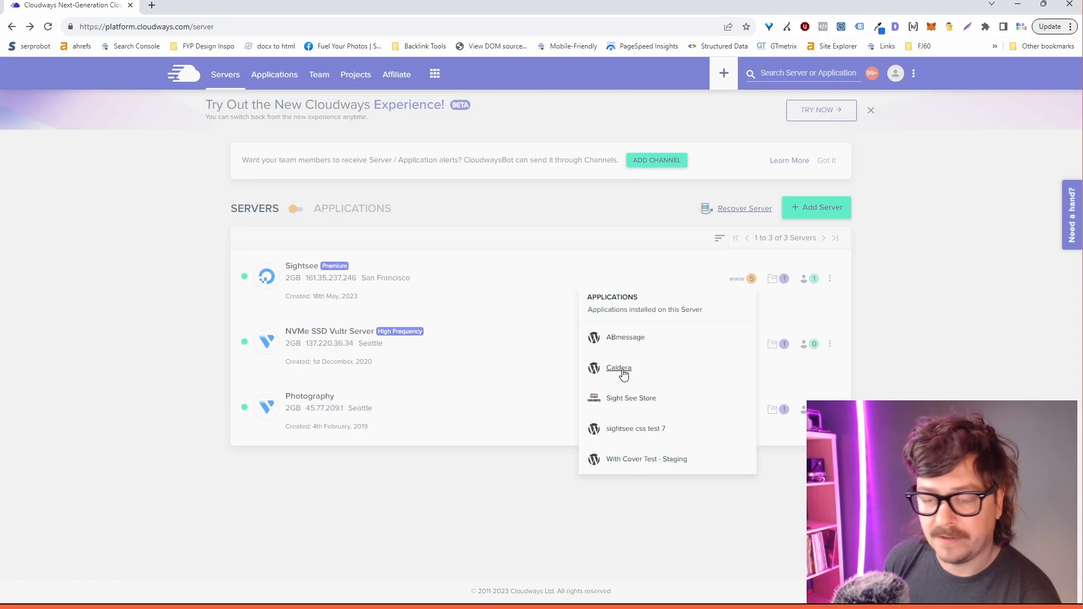
left_click(621, 369)
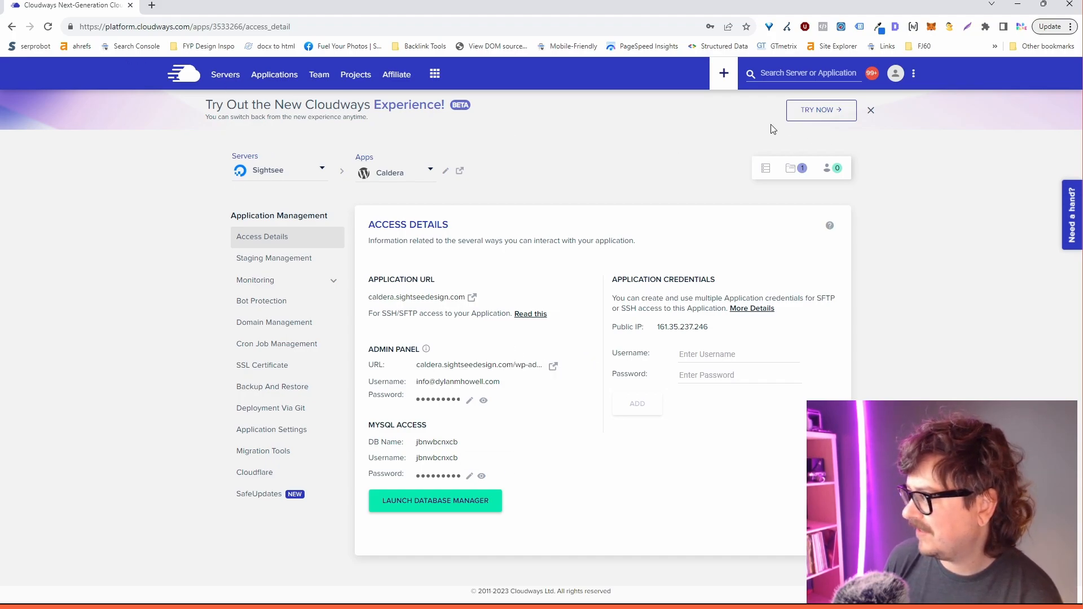
- Back at the server list, open the With Cover Test - Staging app on Sightsee
left_click(13, 27)
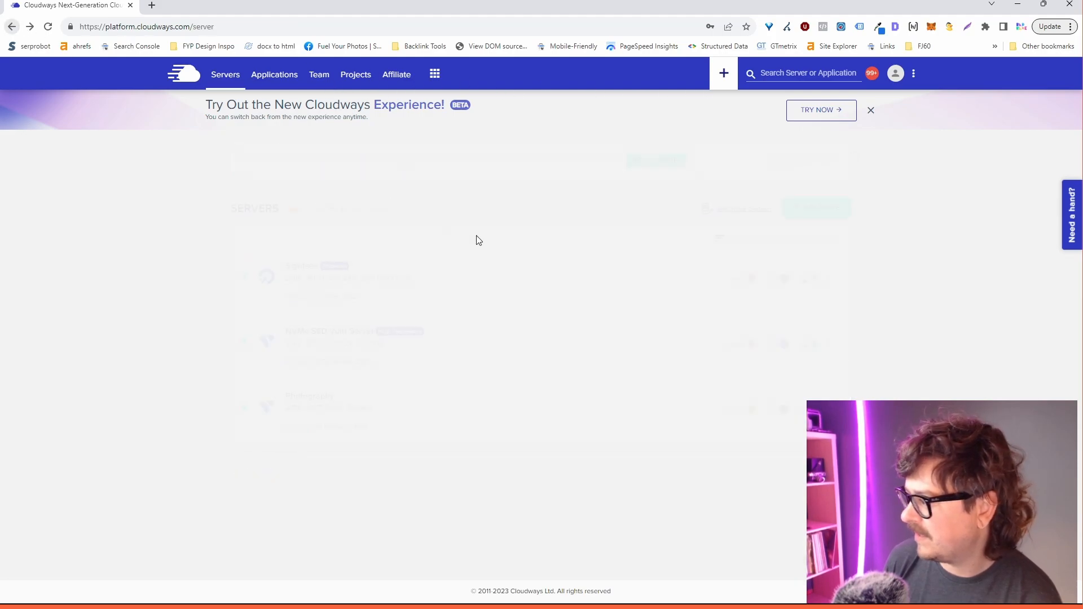
mouse_move(741, 278)
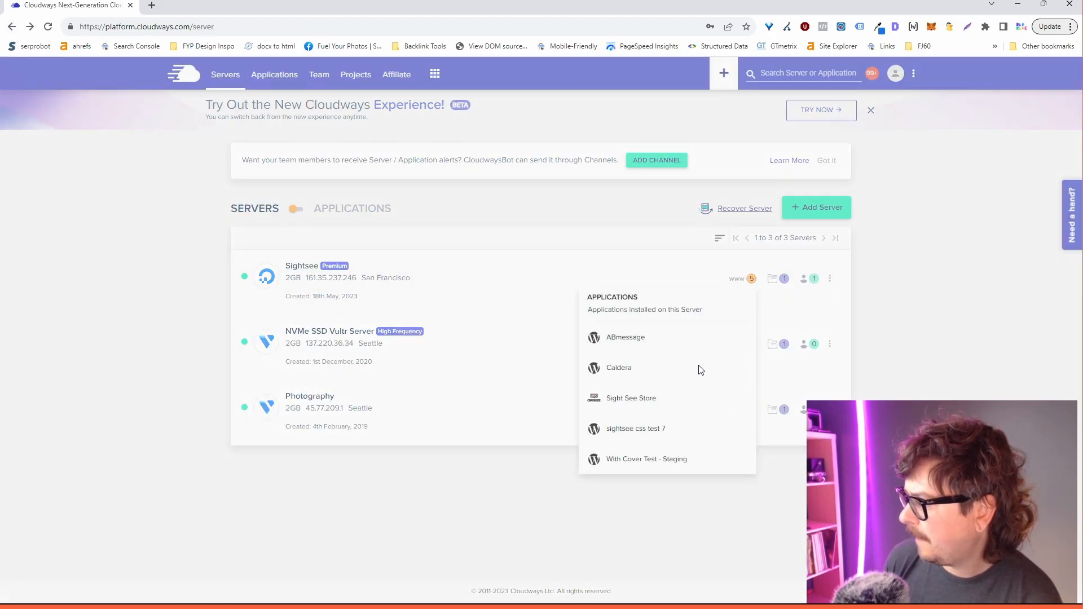
left_click(654, 457)
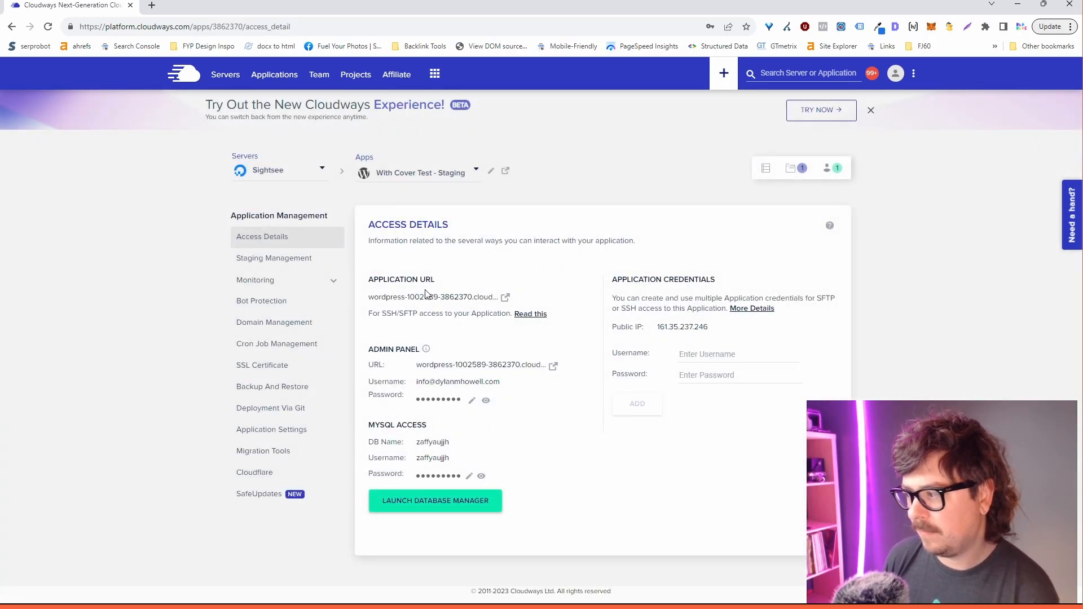
- Open the staging app's live site in a new tab and go to its WordPress Dashboard
left_click(505, 299)
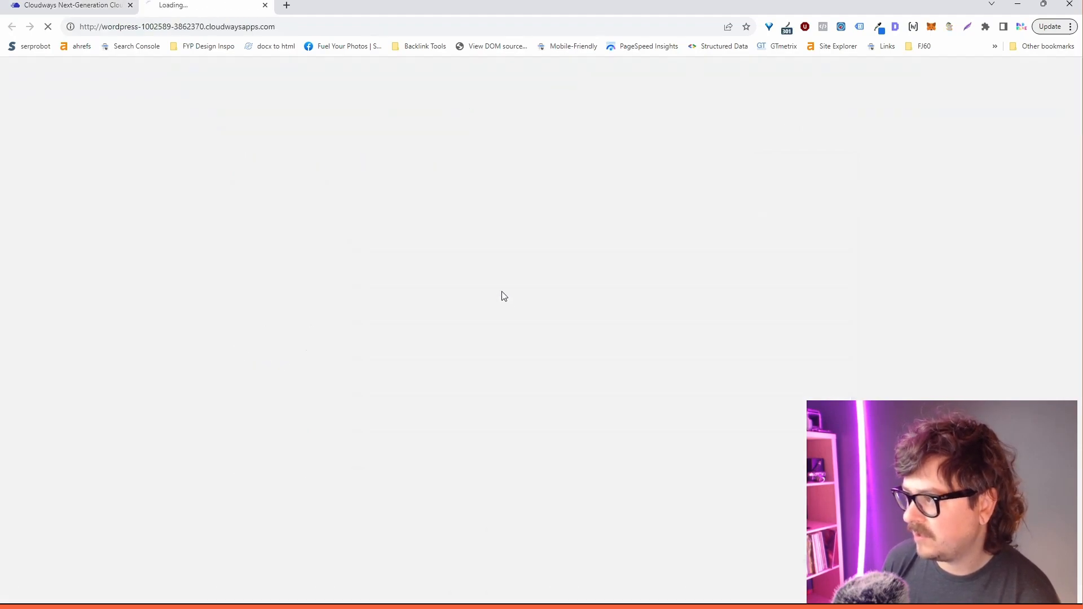
left_click_drag(109, 28, 276, 32)
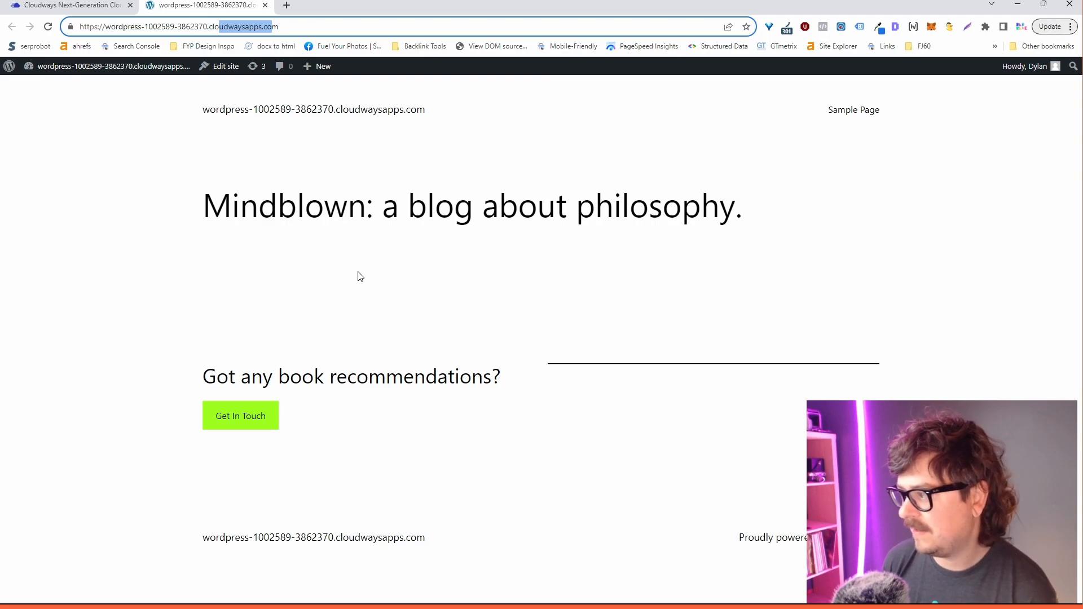
left_click(126, 67)
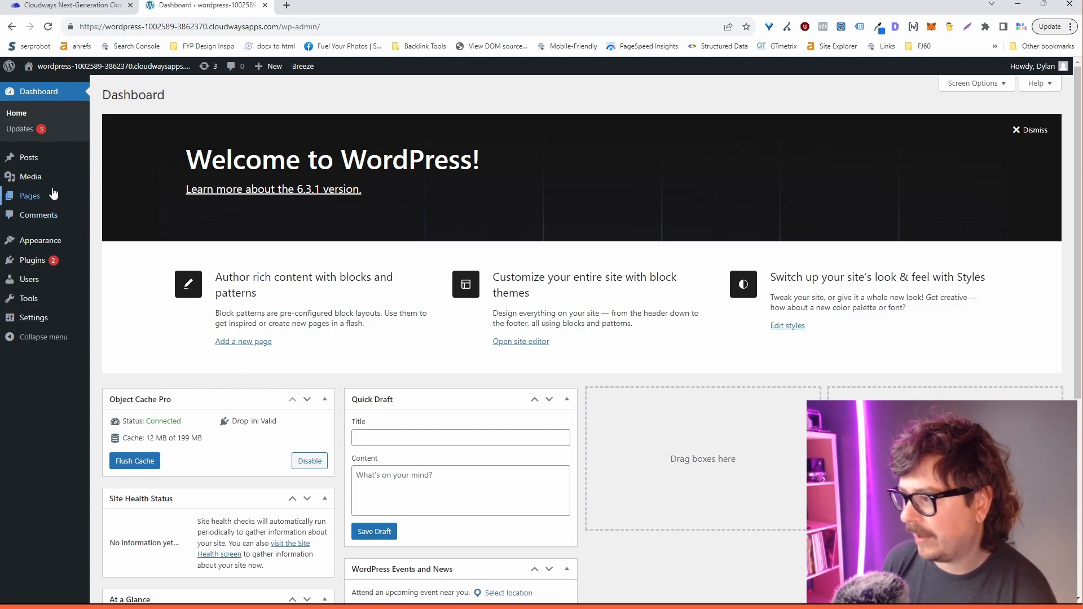
mouse_move(45, 245)
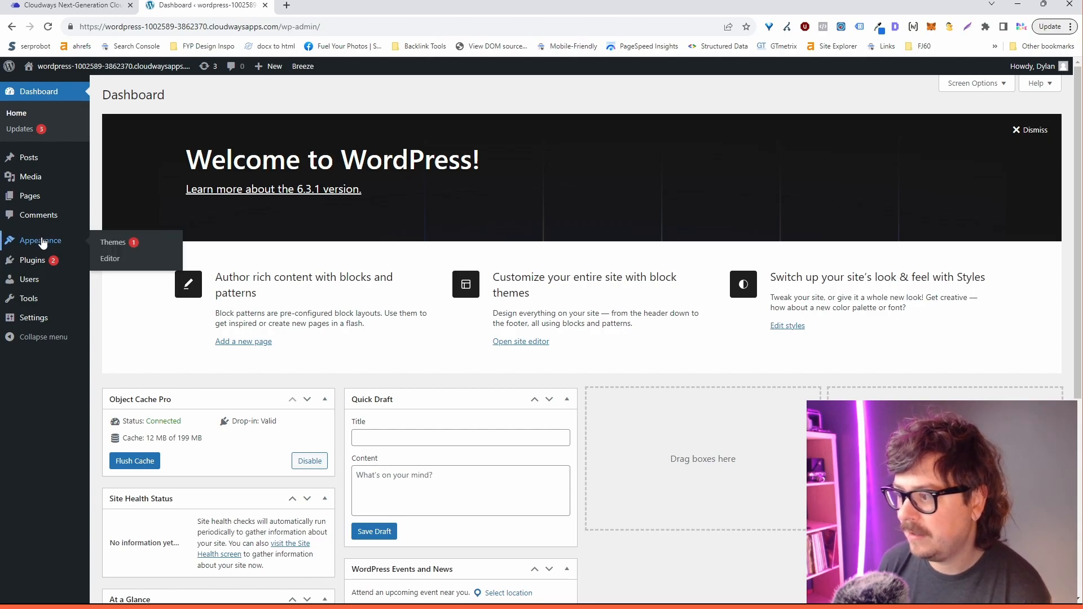
- Browse the installed Themes and the Upload Theme panel, then return to the Cloudways tab
left_click(107, 242)
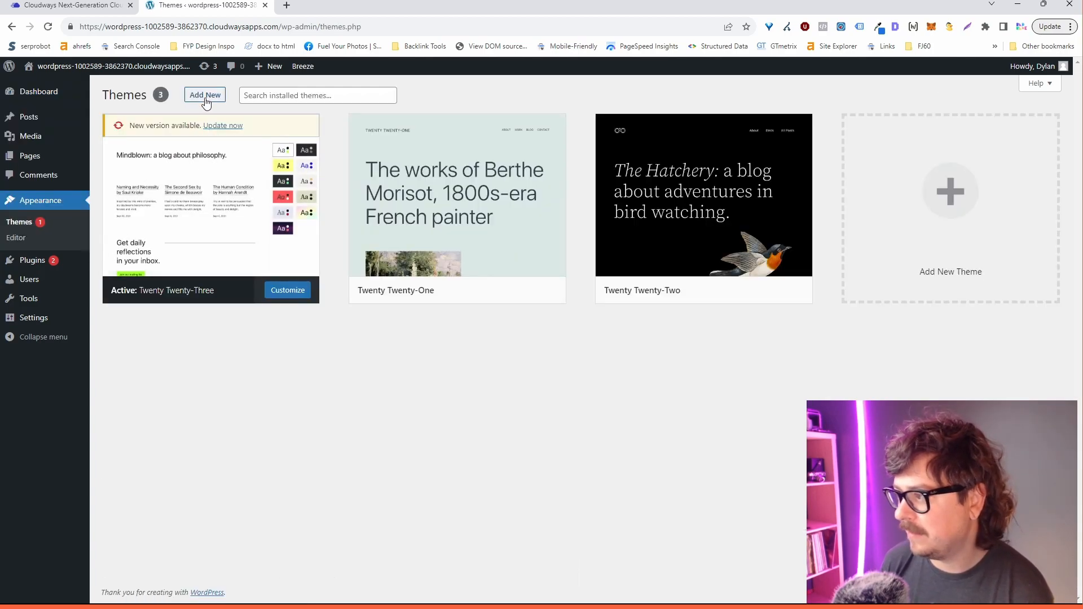
left_click(206, 98)
left_click(220, 97)
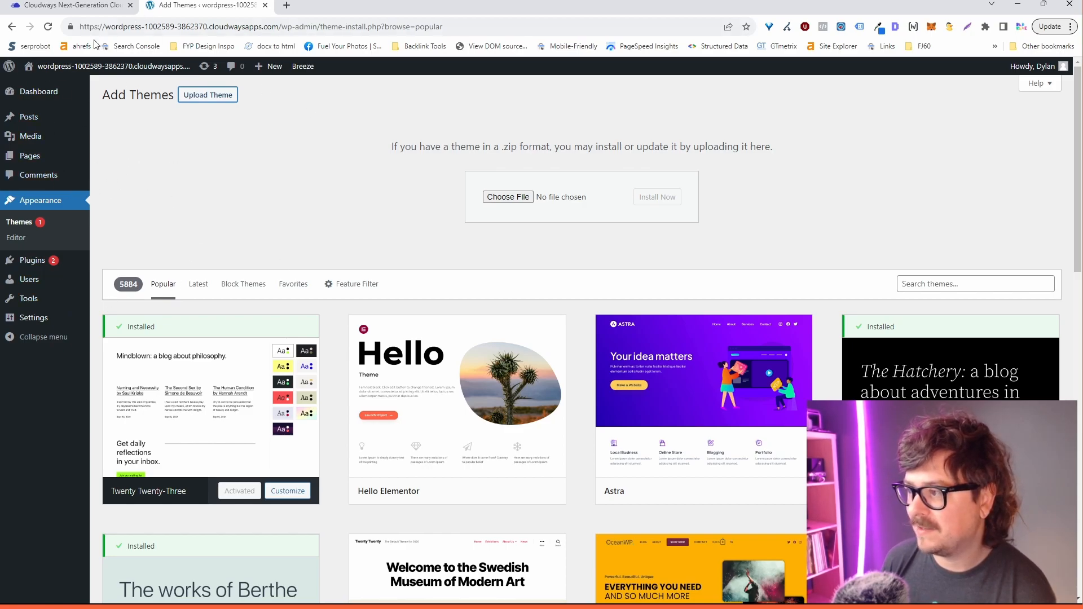
left_click(42, 9)
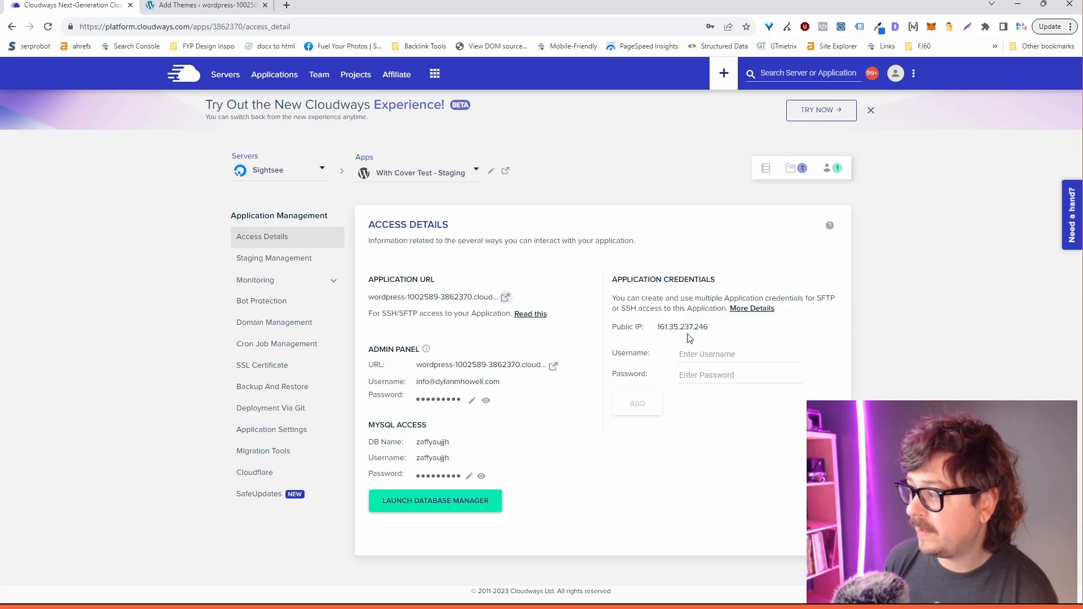
- Highlight the Public IP 161.35.237.246 under Application Credentials
left_click_drag(657, 332, 708, 334)
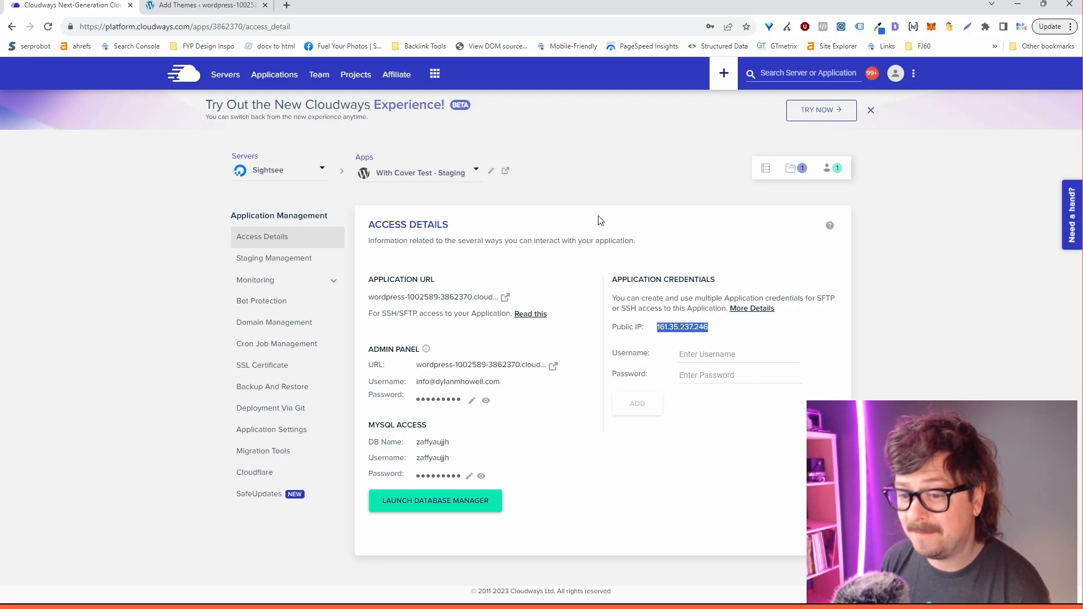
- Go to the Team page and bring up the Create New Member form
left_click(325, 82)
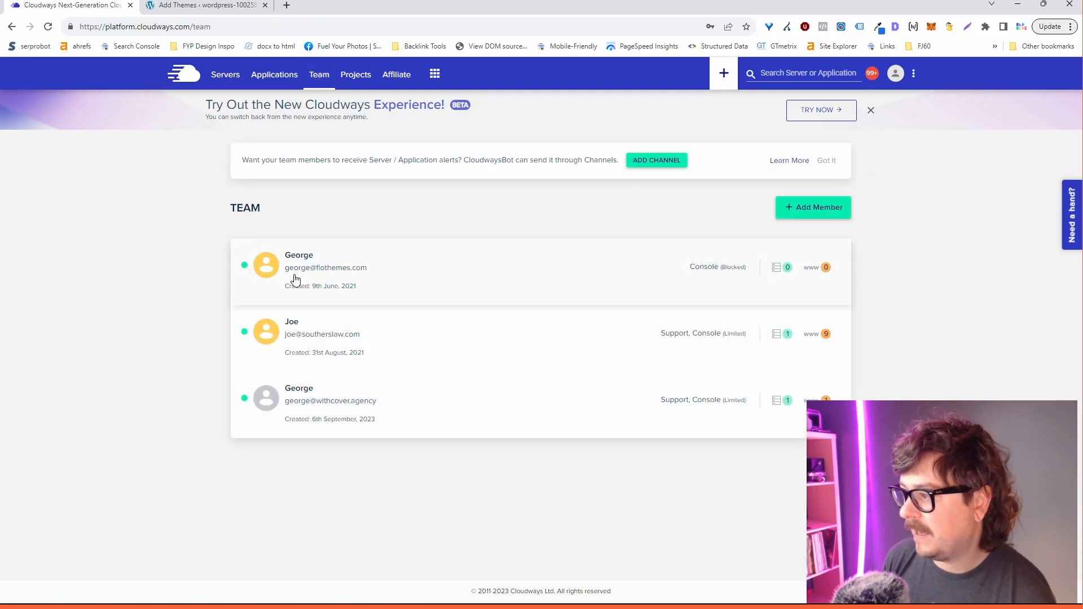
left_click(814, 213)
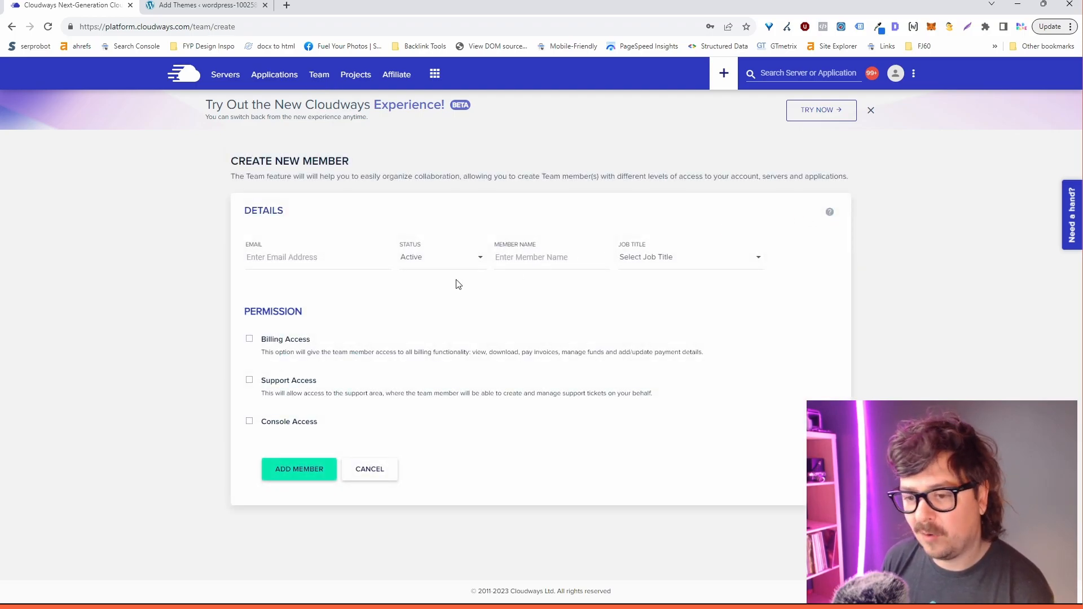